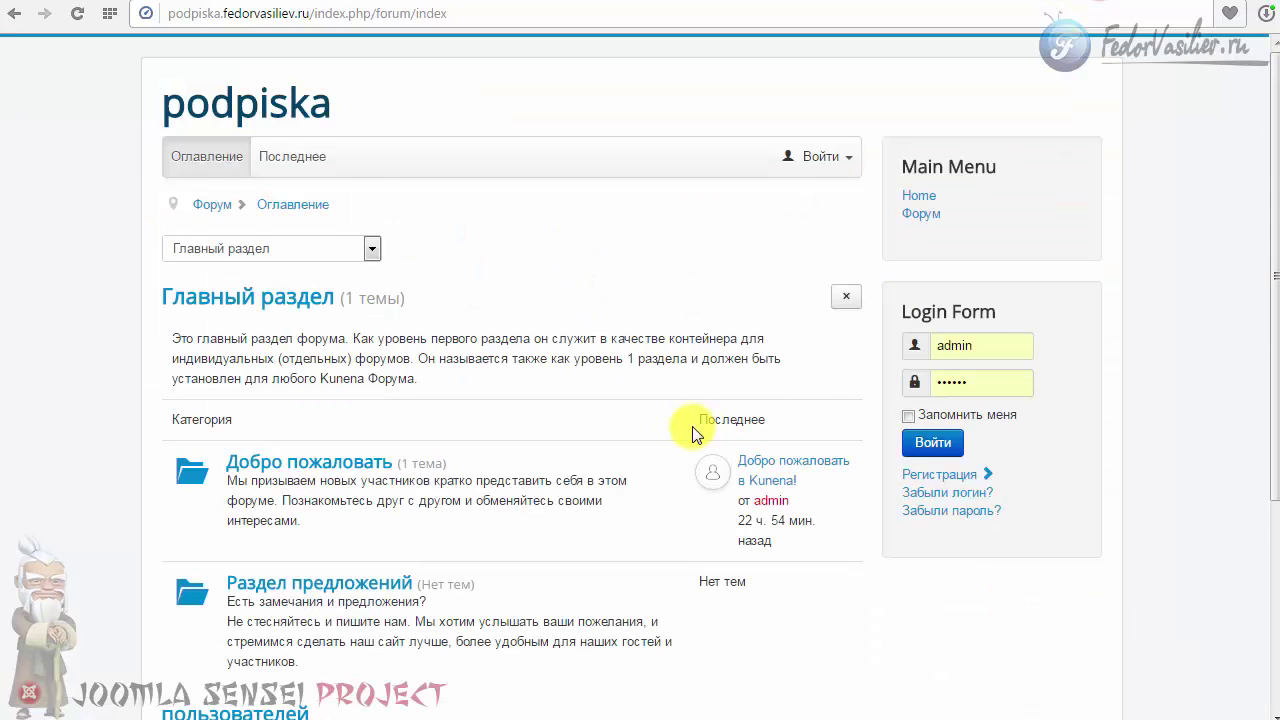
- Examine the forum index page, its main section Главный раздел and the categories listed inside it
scroll(694, 428, "down", 3)
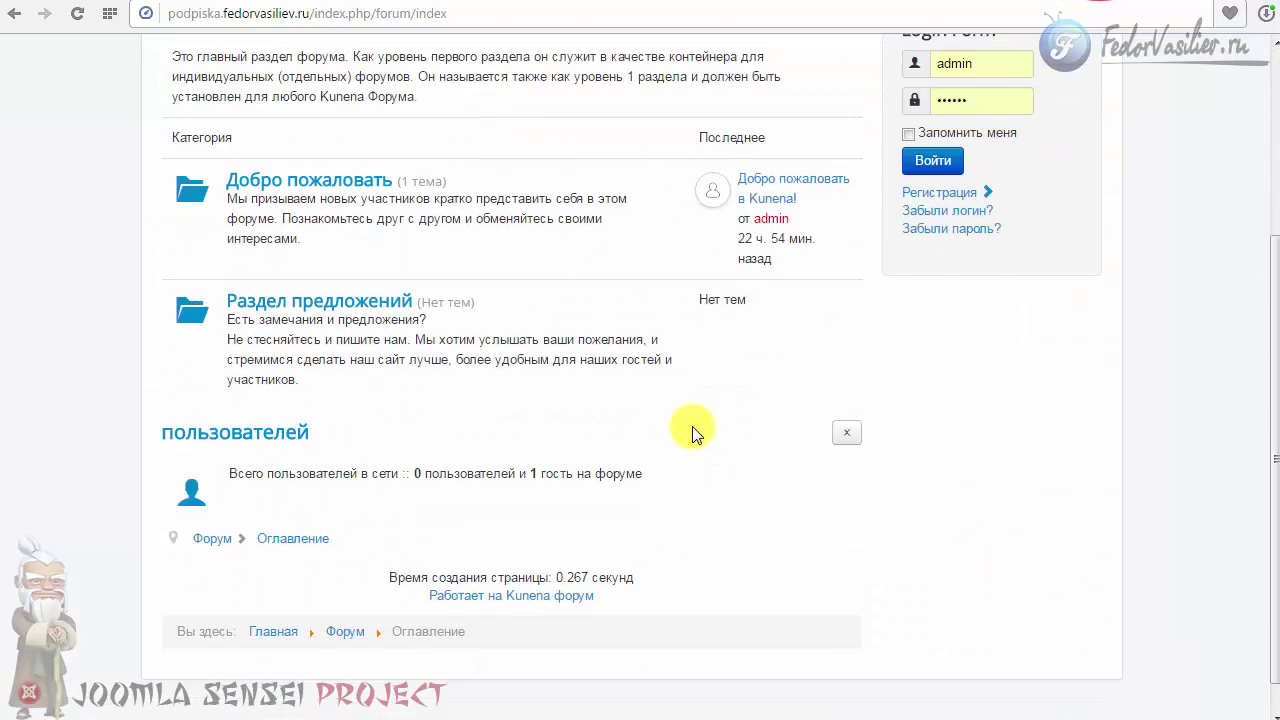
scroll(694, 432, "up", 1)
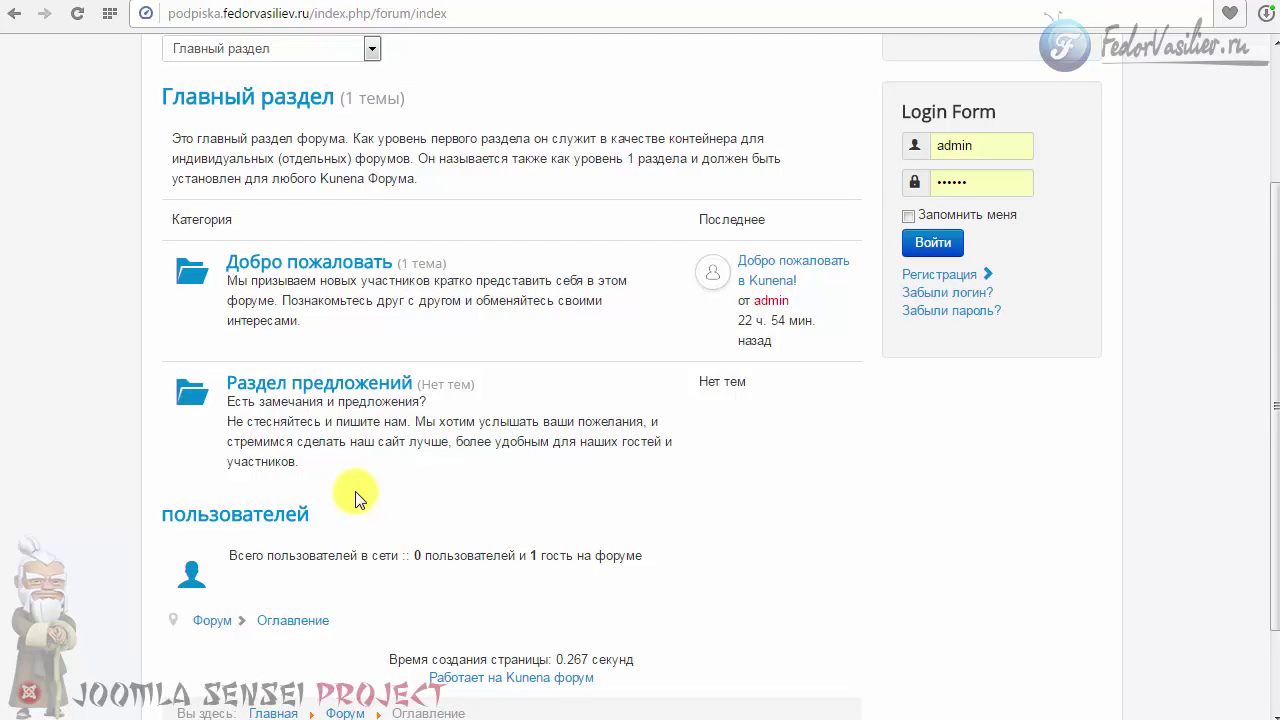
scroll(358, 497, "up", 1)
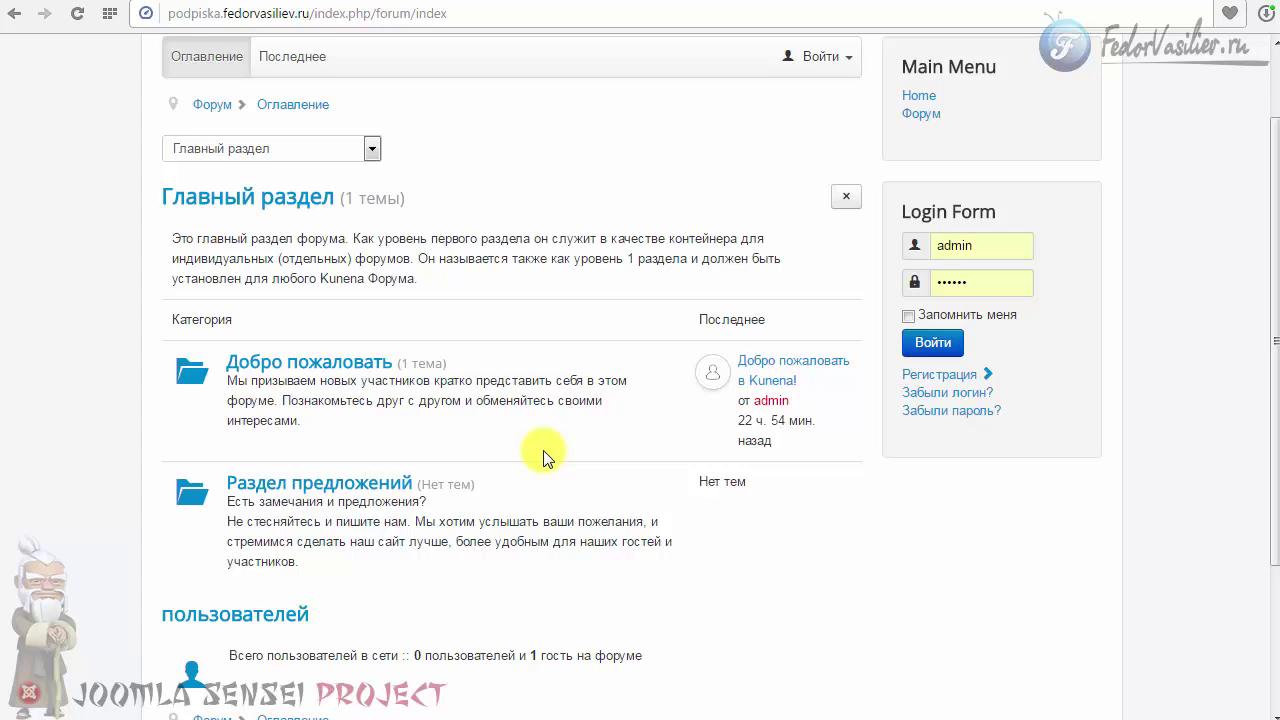
scroll(543, 457, "up", 1)
scroll(543, 457, "down", 1)
scroll(543, 451, "up", 1)
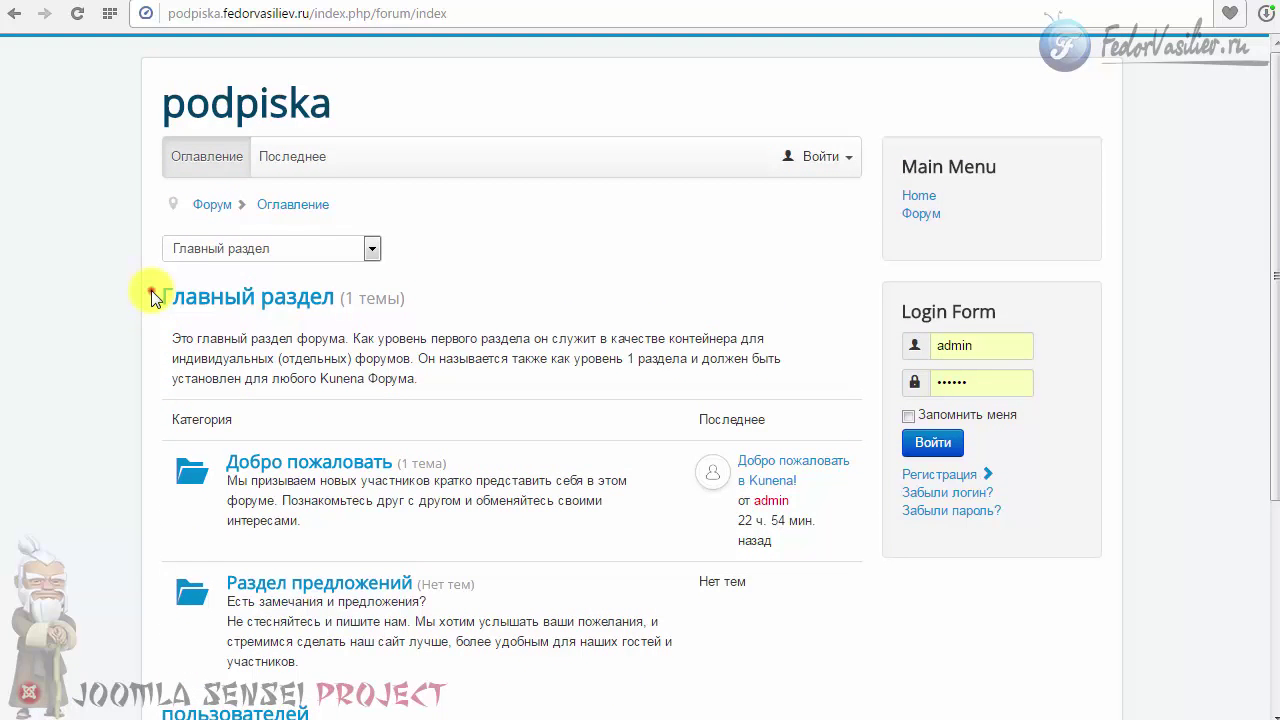
left_click_drag(151, 290, 485, 595)
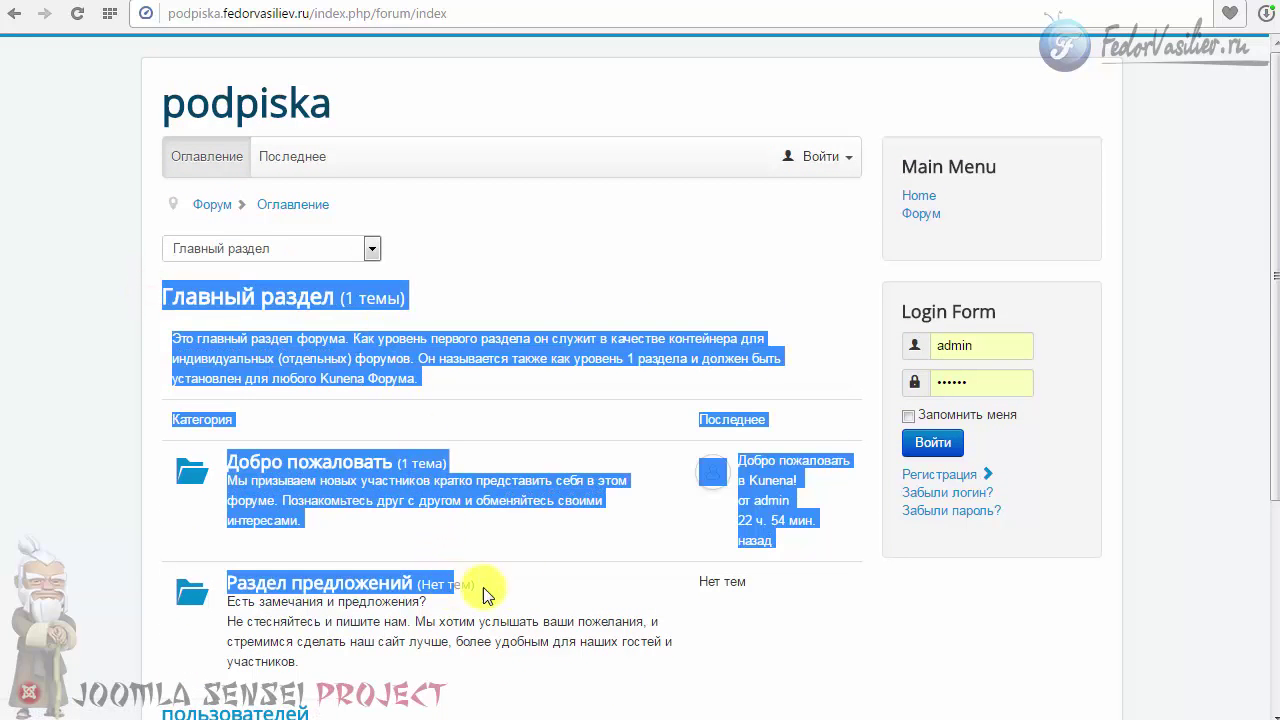
left_click(485, 595)
scroll(485, 590, "down", 2)
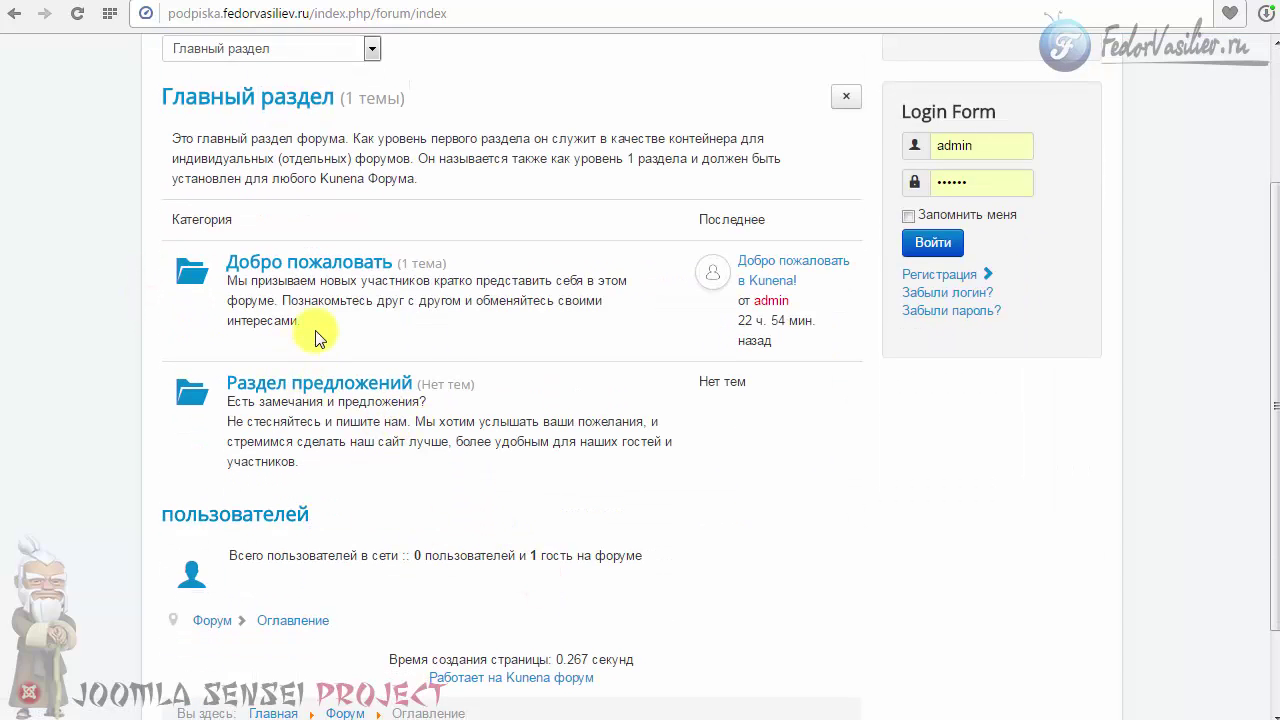
scroll(315, 330, "up", 2)
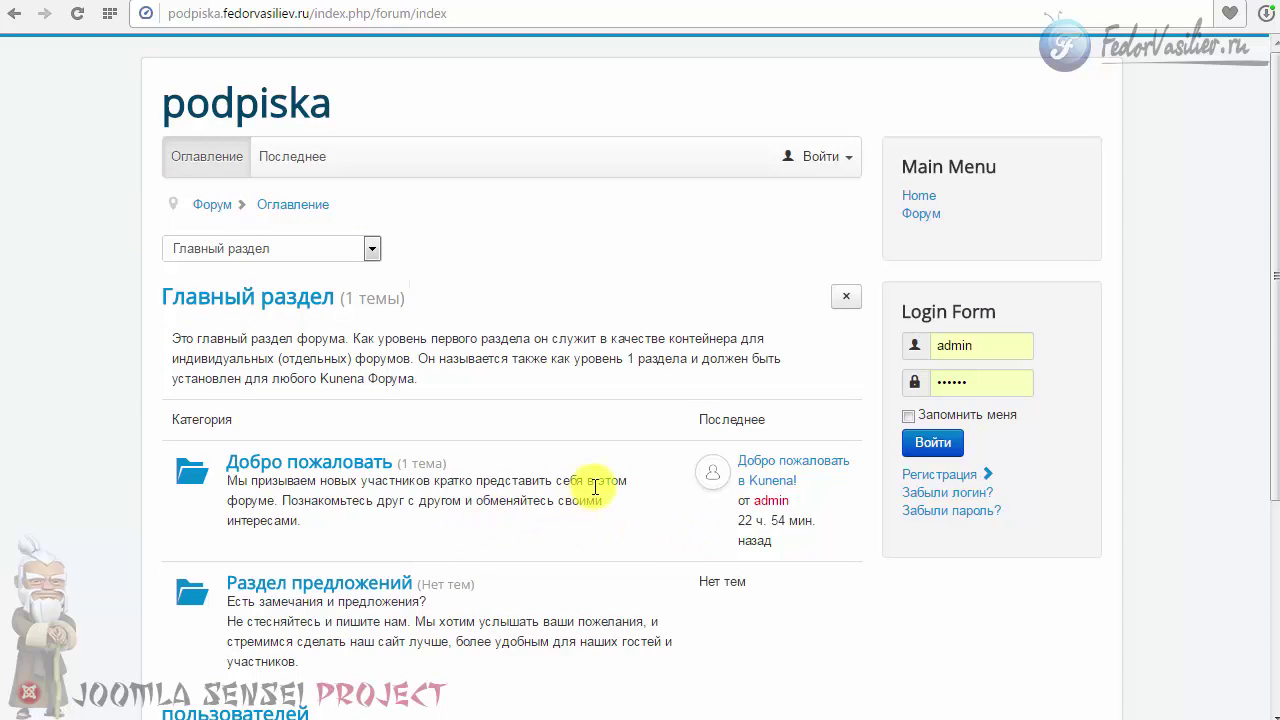
- Switch to the Kunena category administration and delete all three existing categories
left_click(1010, 3)
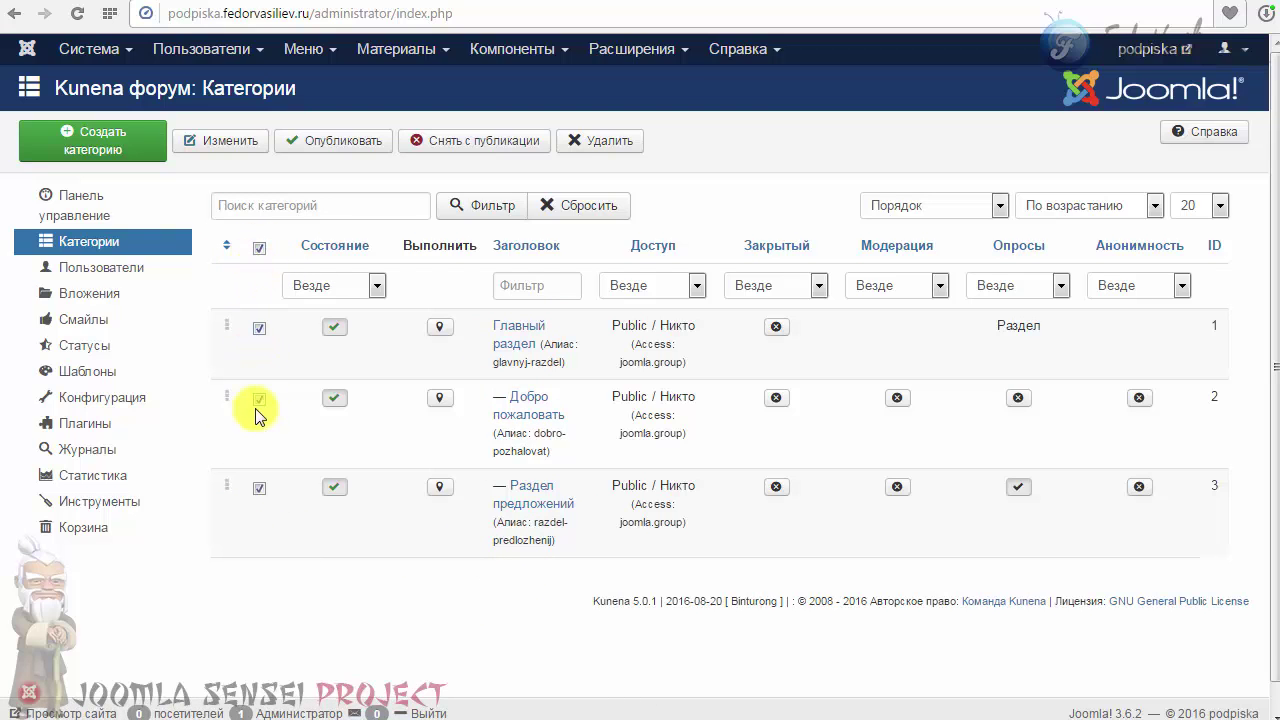
left_click(597, 140)
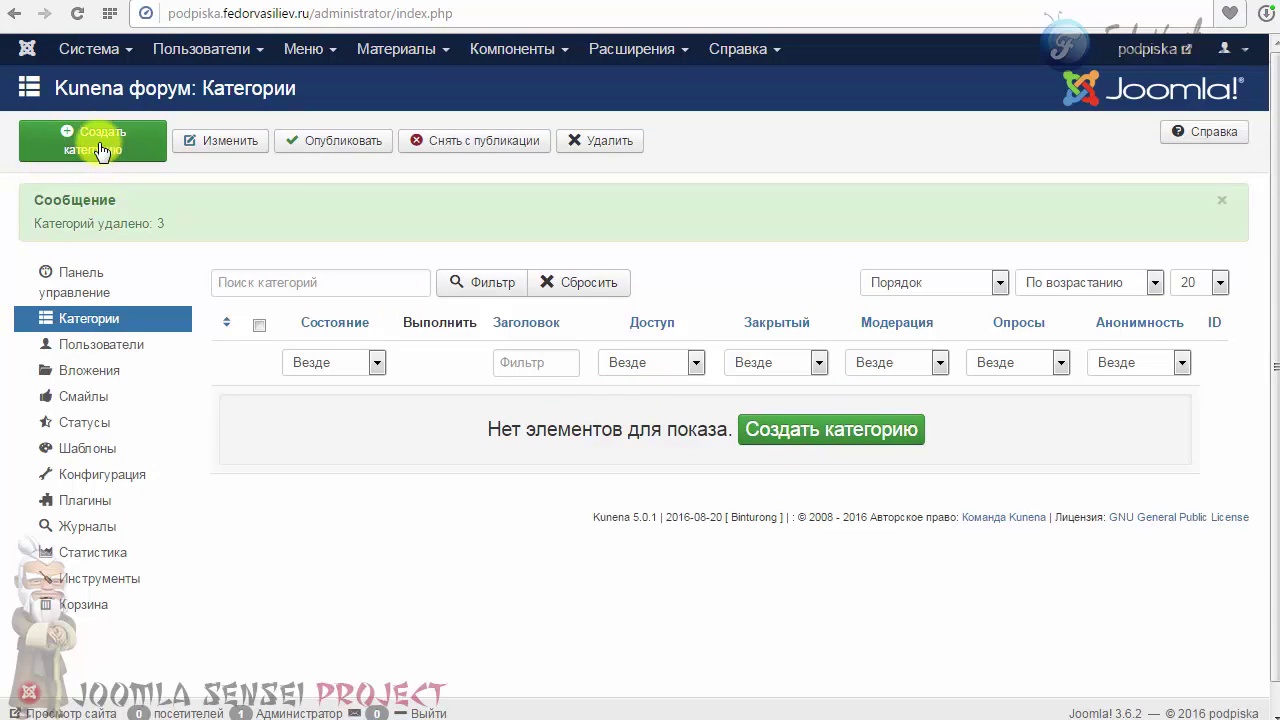
- Start a new forum category with Верхний уровень as its parent
left_click(768, 430)
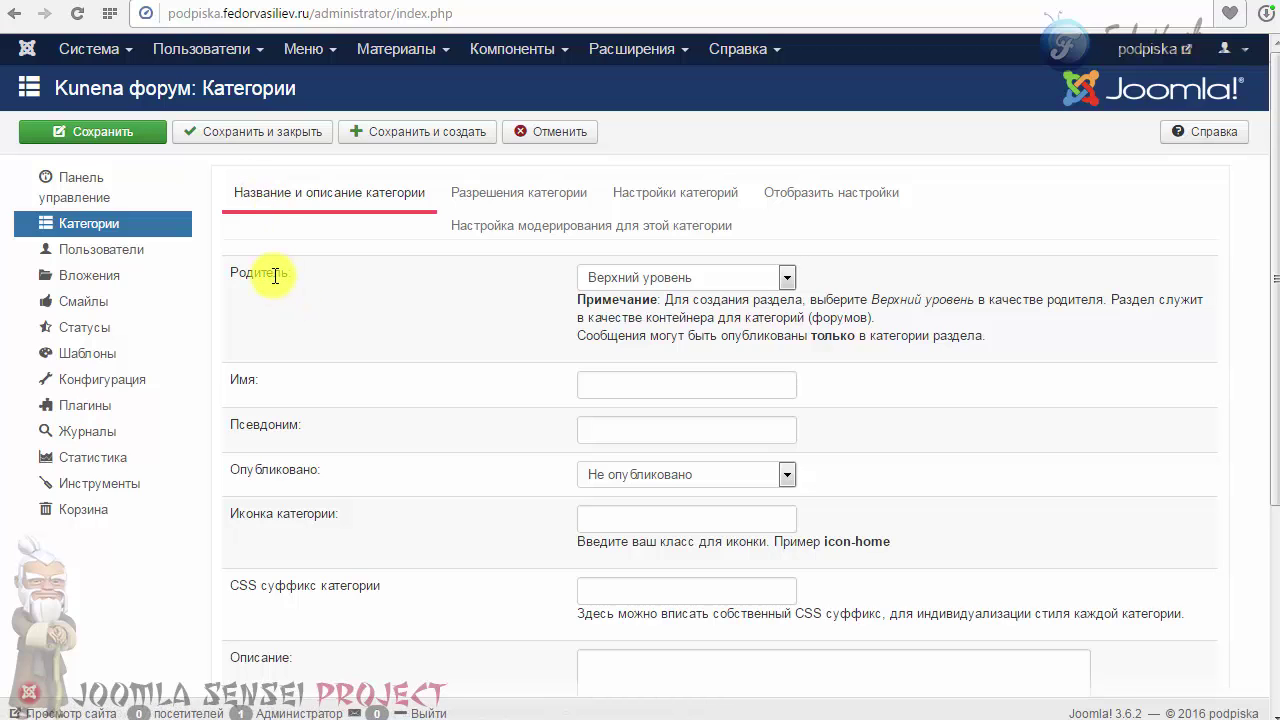
left_click(622, 280)
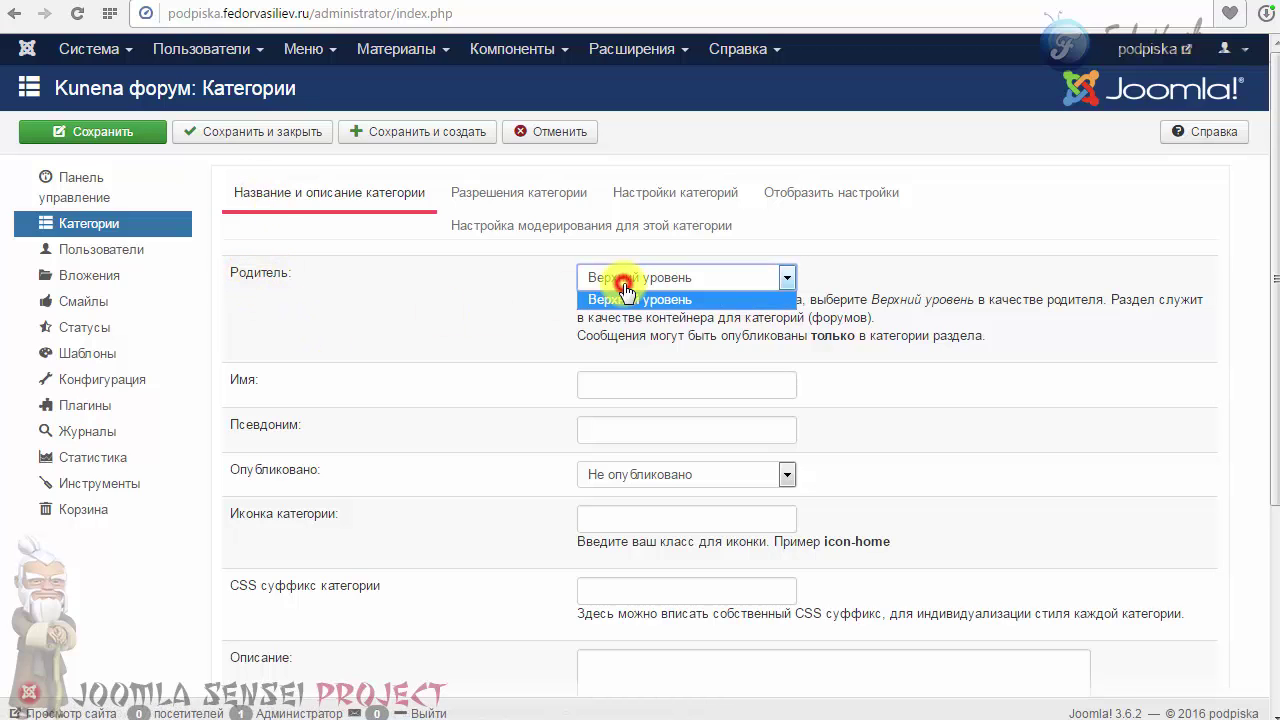
left_click(624, 290)
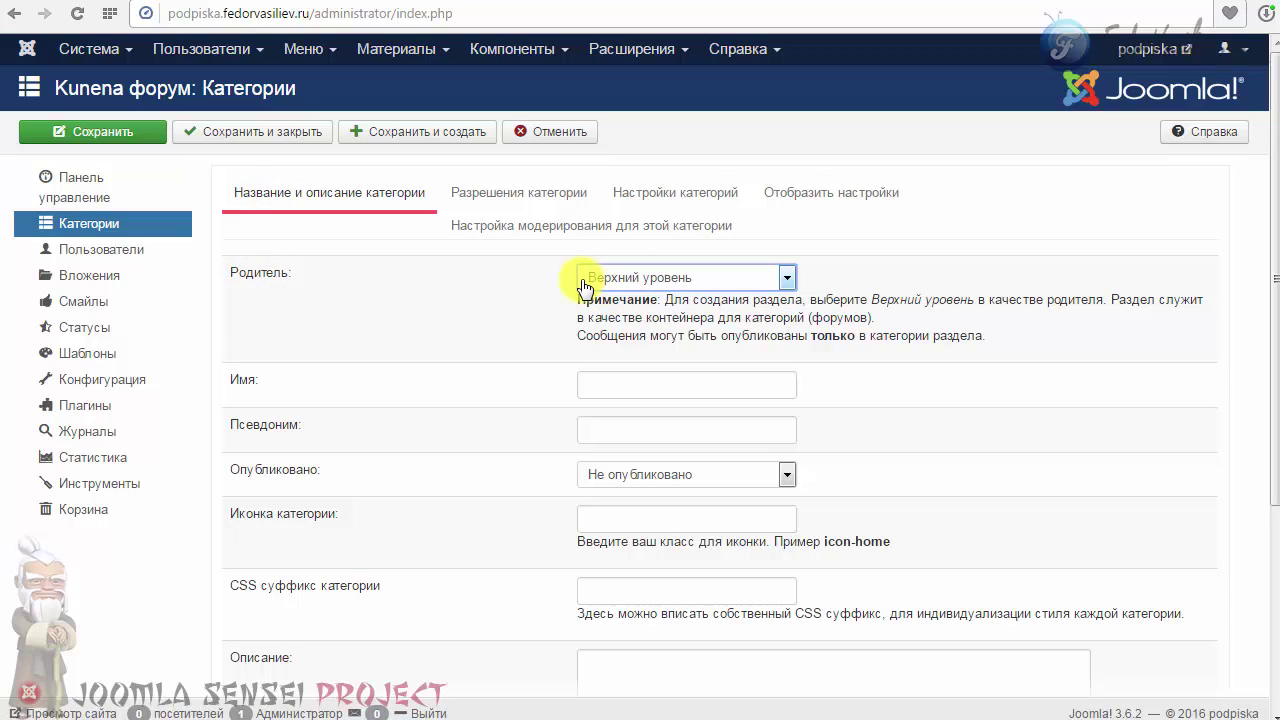
left_click(660, 279)
left_click(318, 318)
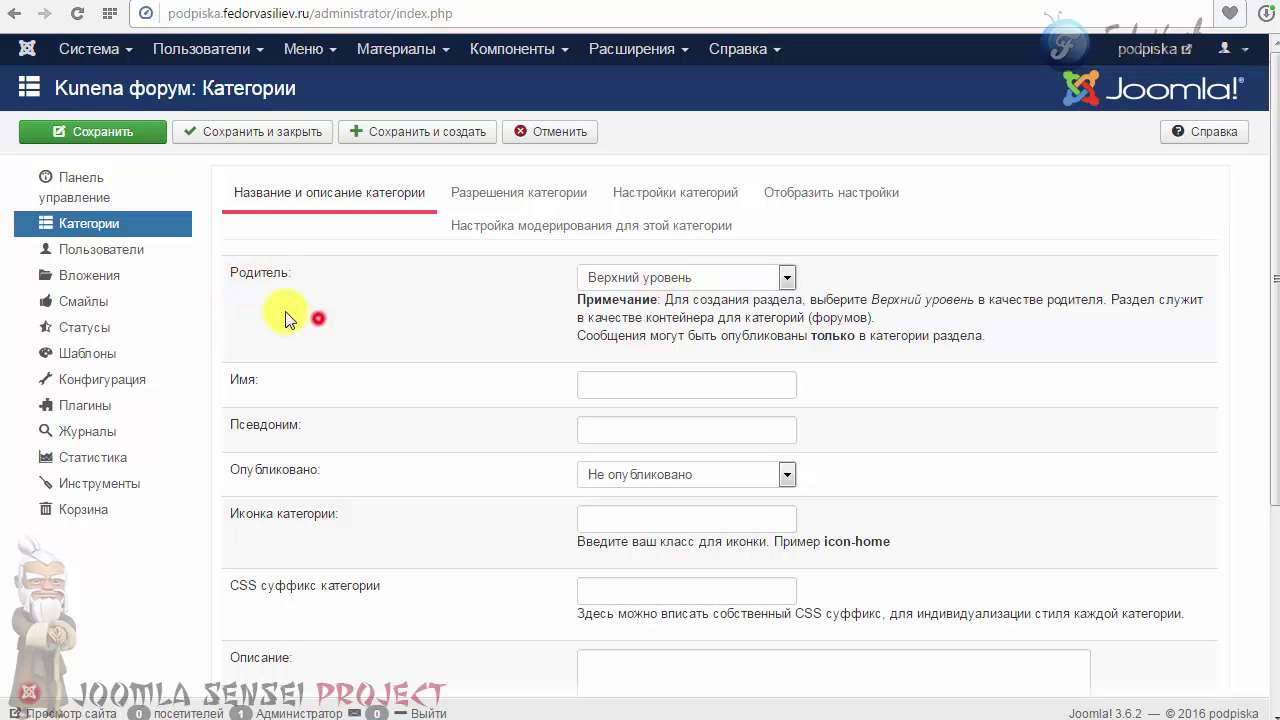
left_click(698, 280)
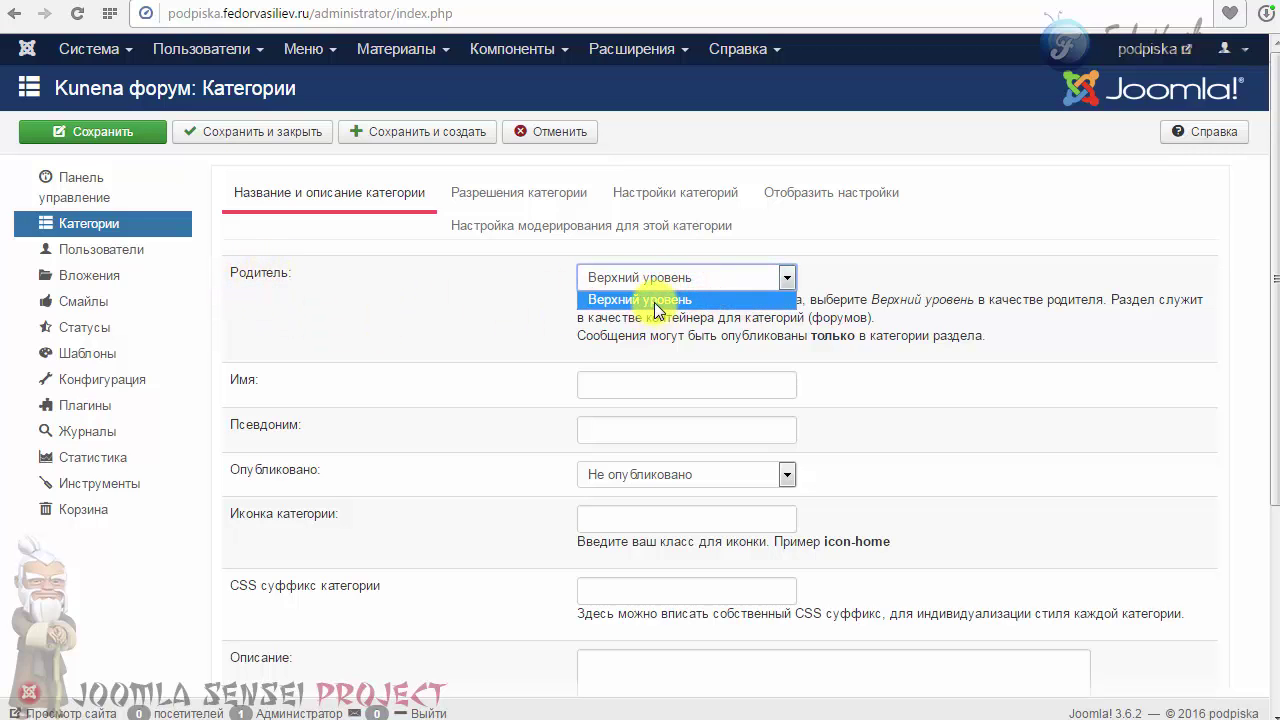
left_click(656, 302)
left_click(500, 315)
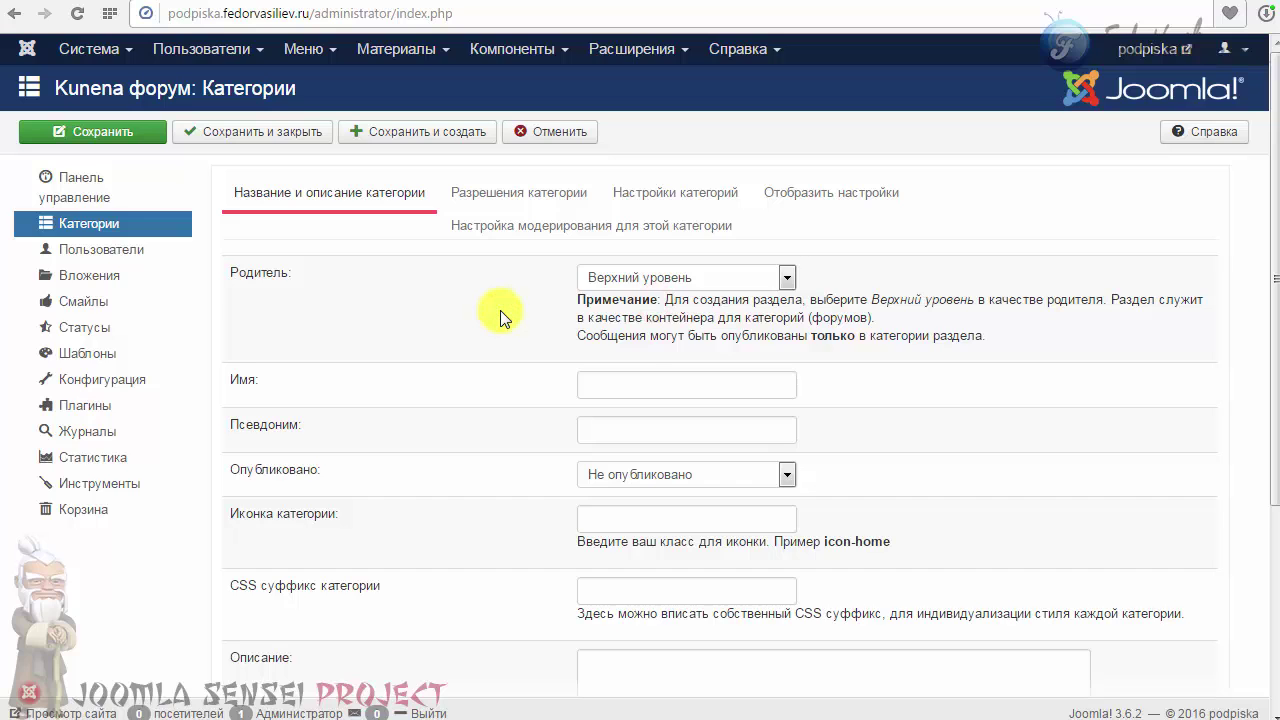
- Name the new category Joomla, leave its alias empty and set its publication state to Опубликовано
left_click(642, 384)
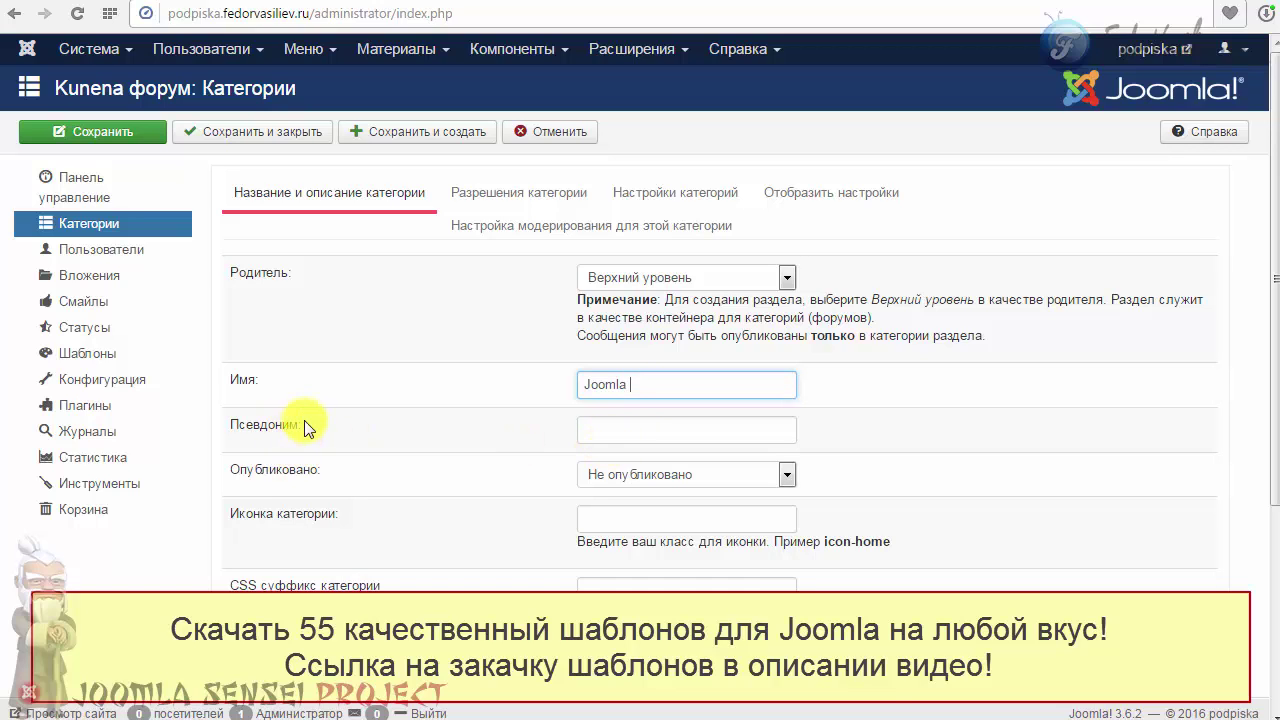
left_click(634, 436)
left_click(279, 430)
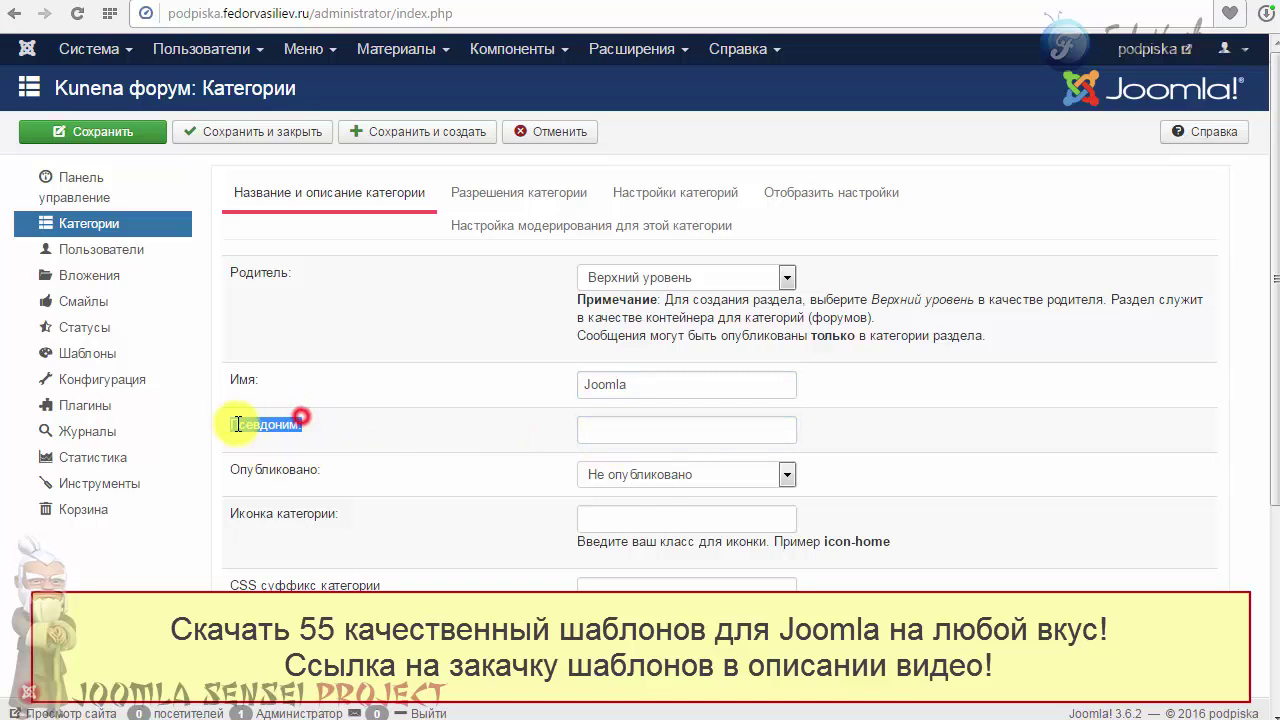
left_click(357, 429)
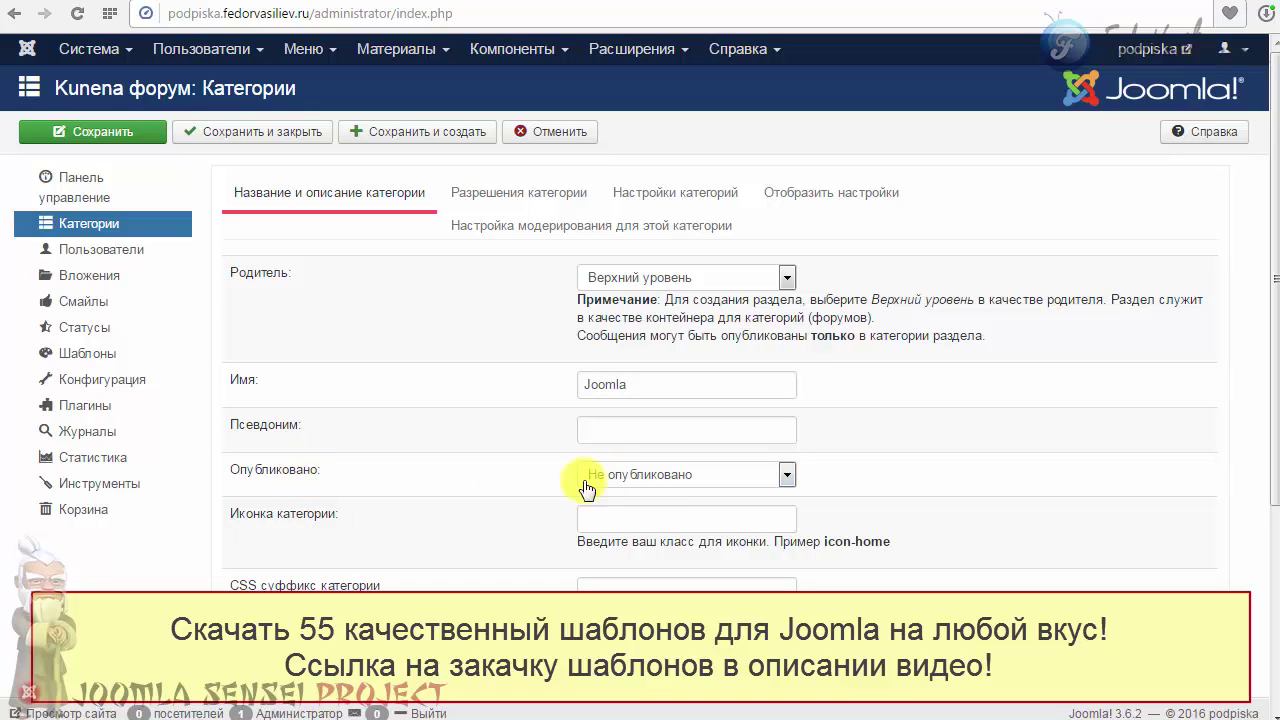
left_click(615, 477)
left_click(614, 499)
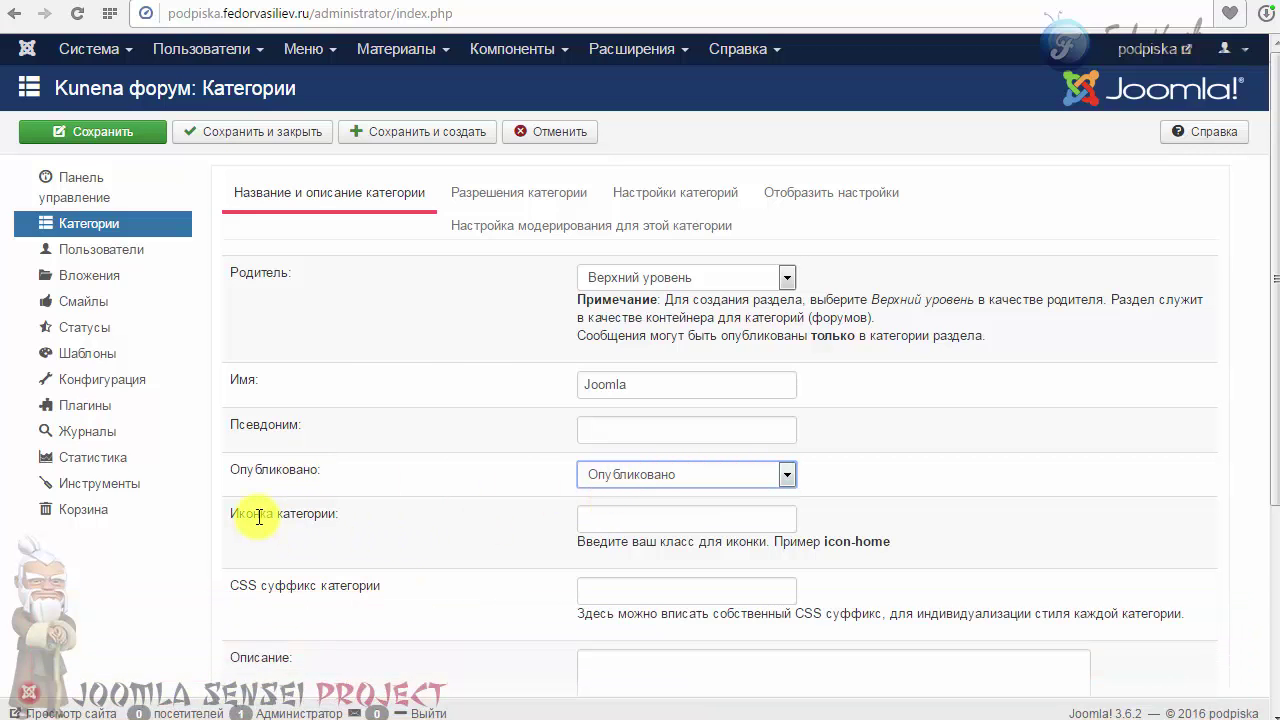
- Examine the category icon and CSS suffix fields, and check the category icons on the forum page
left_click_drag(260, 517, 366, 517)
left_click(617, 528)
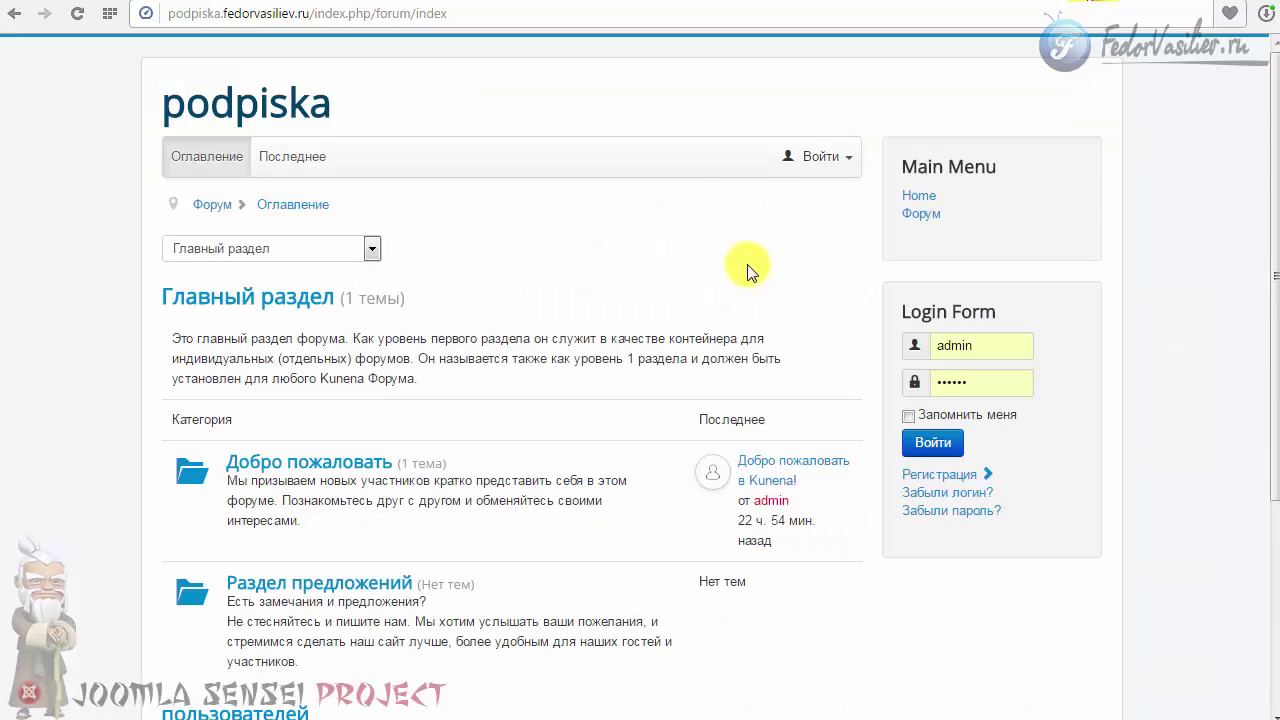
scroll(748, 271, "down", 2)
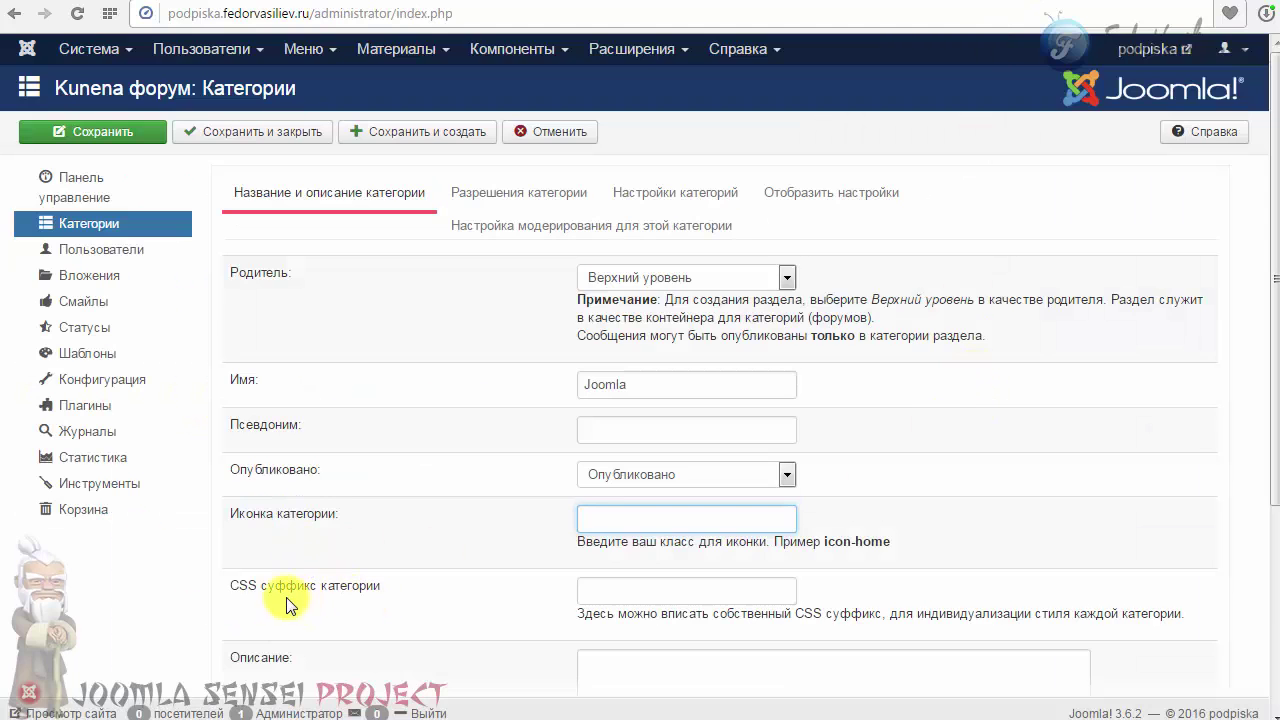
left_click(640, 594)
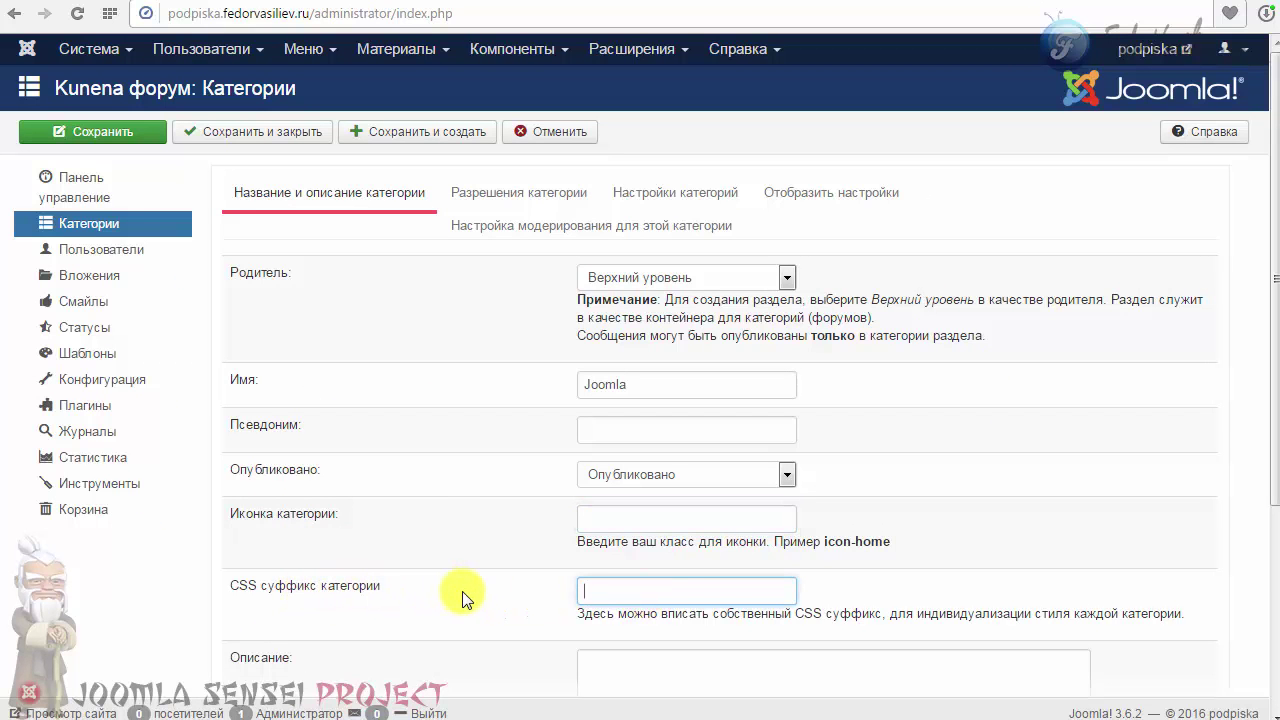
key("Down")
left_click(621, 512)
left_click(614, 593)
- Enter "Joomla тех. поддержка" as the category description and the consultant's title and name as its header text
scroll(886, 529, "down", 3)
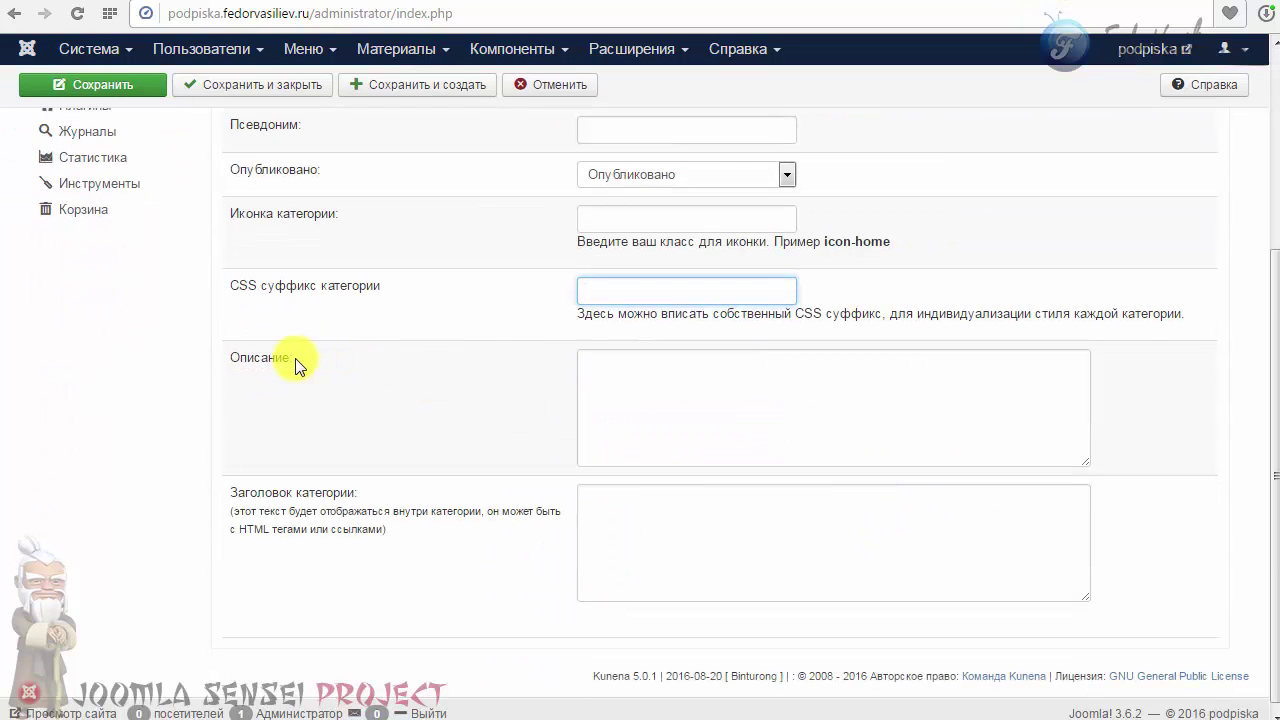
left_click(745, 382)
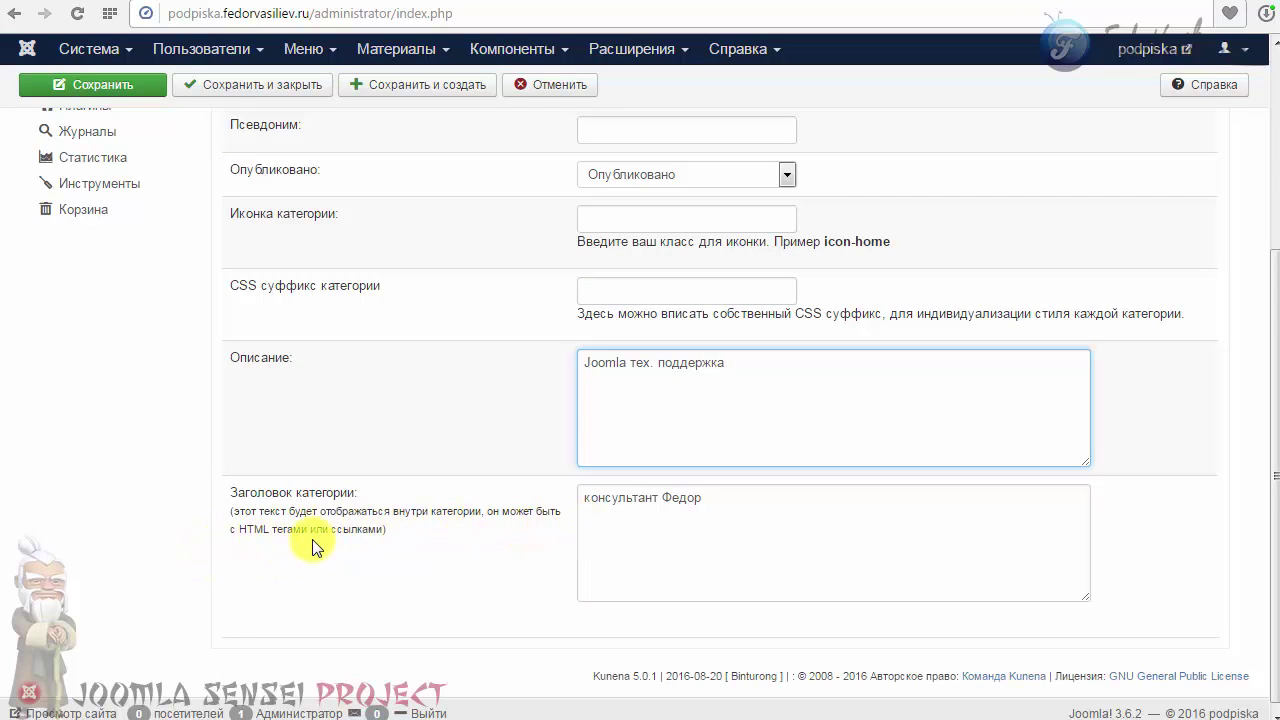
left_click(724, 504)
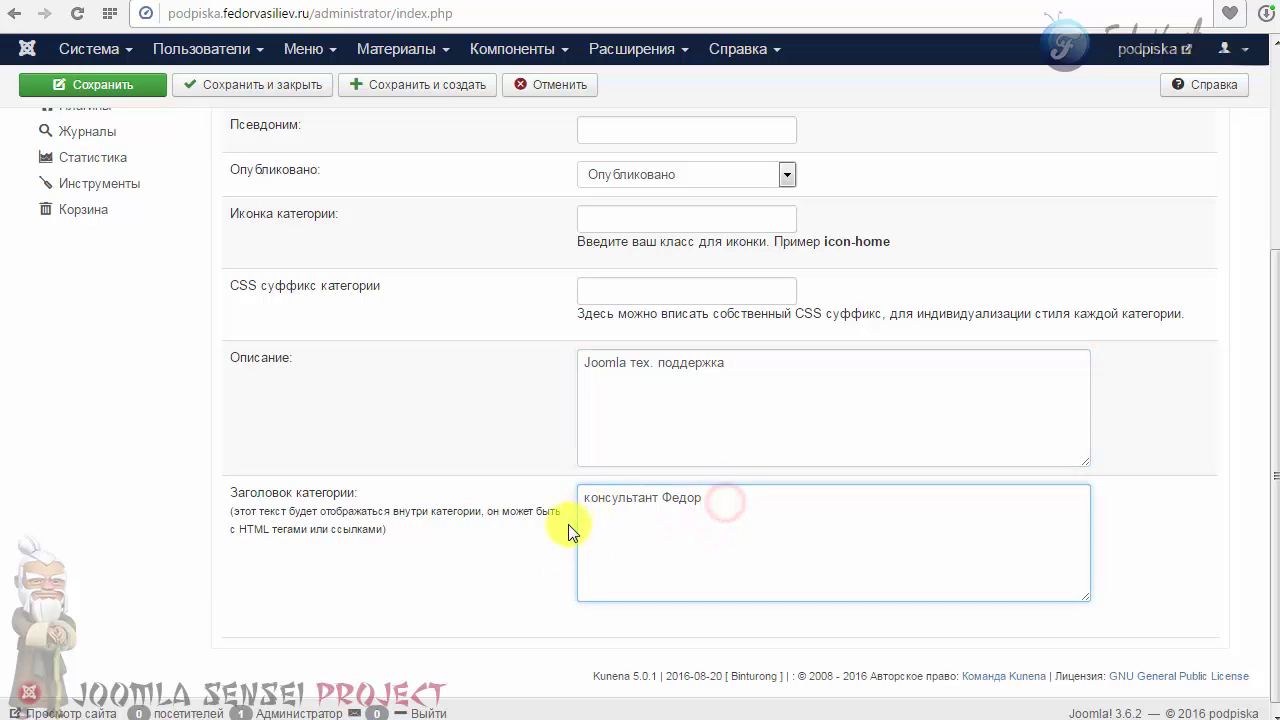
- Try the Registered access level in the category permissions and restore it to Public
scroll(829, 549, "up", 4)
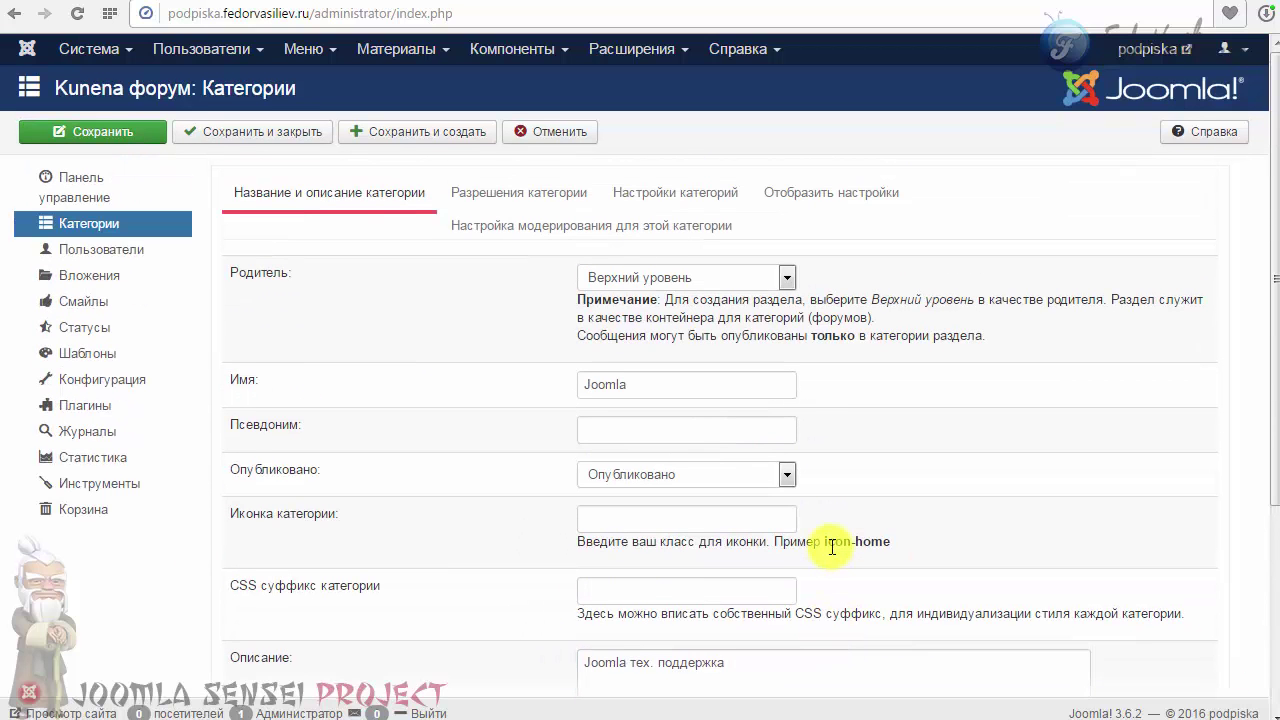
left_click(507, 205)
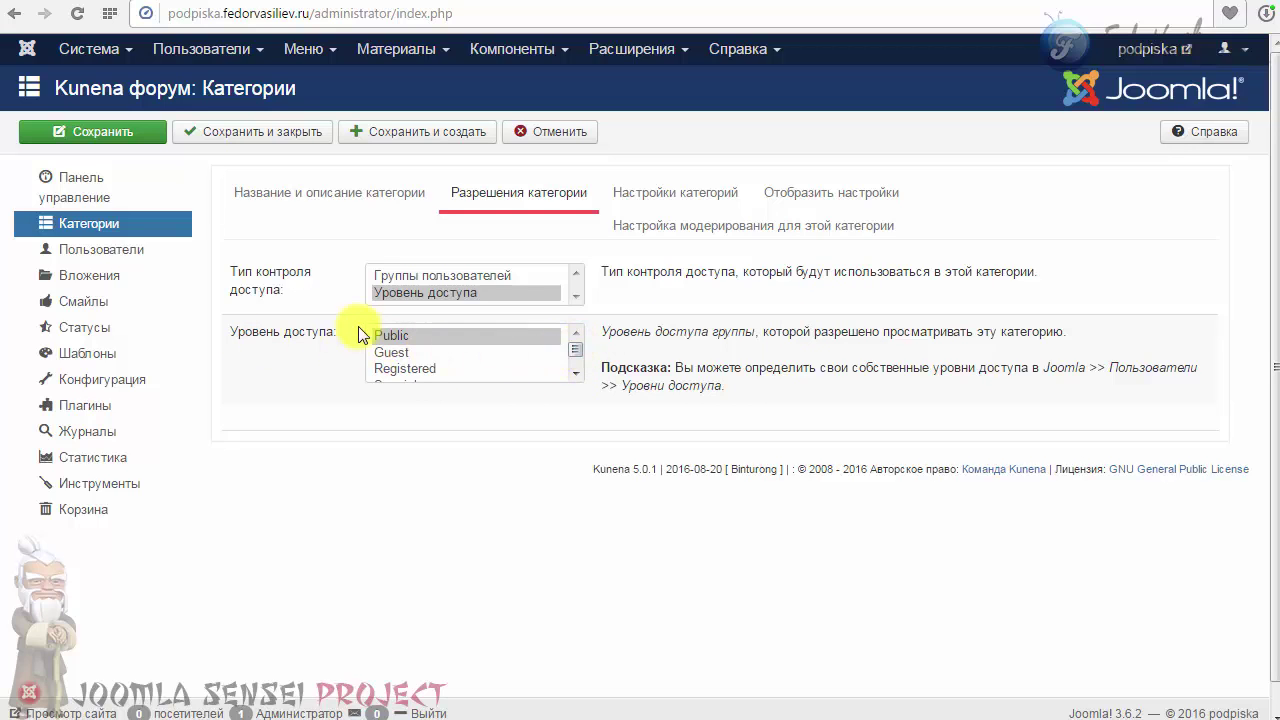
left_click(570, 345)
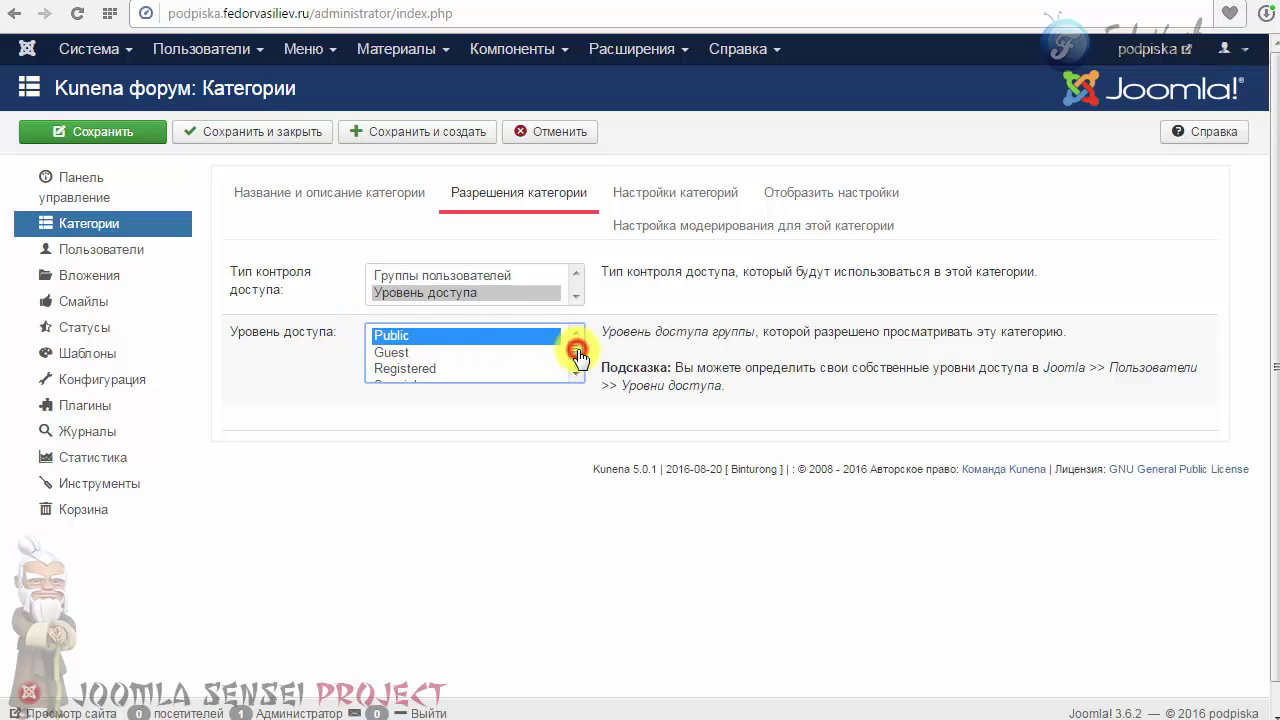
left_click(400, 369)
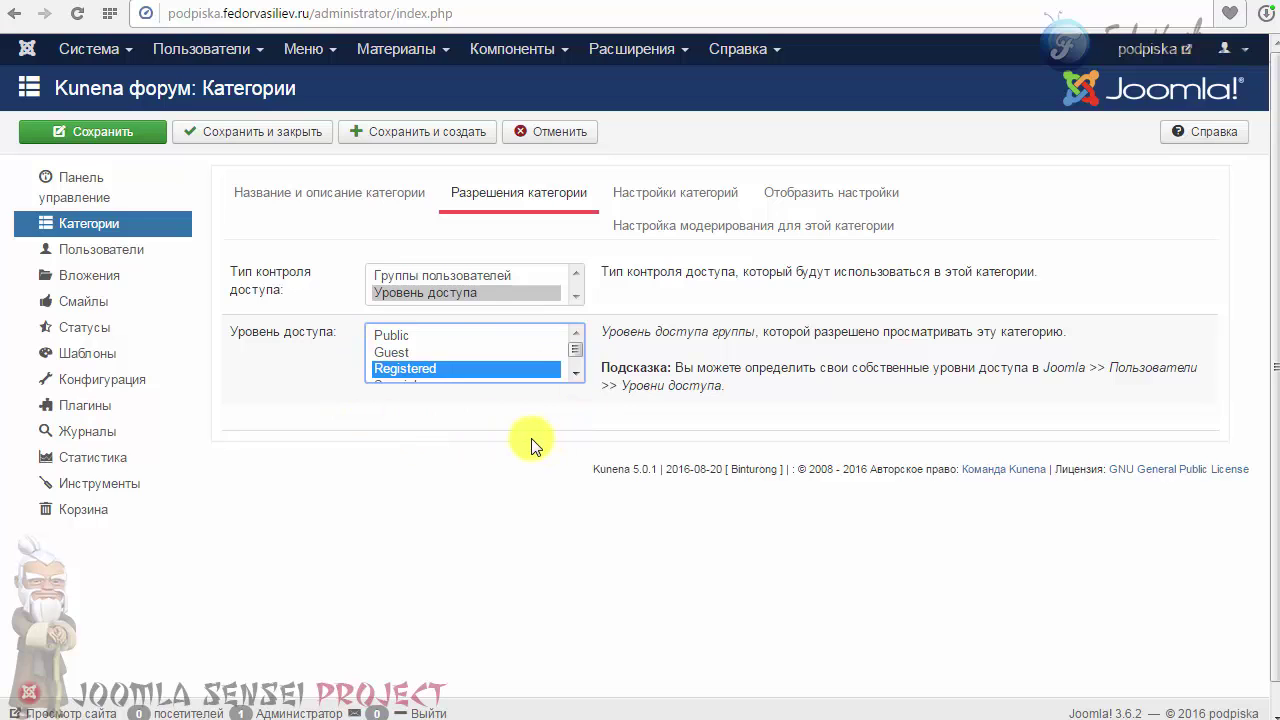
left_click(388, 337)
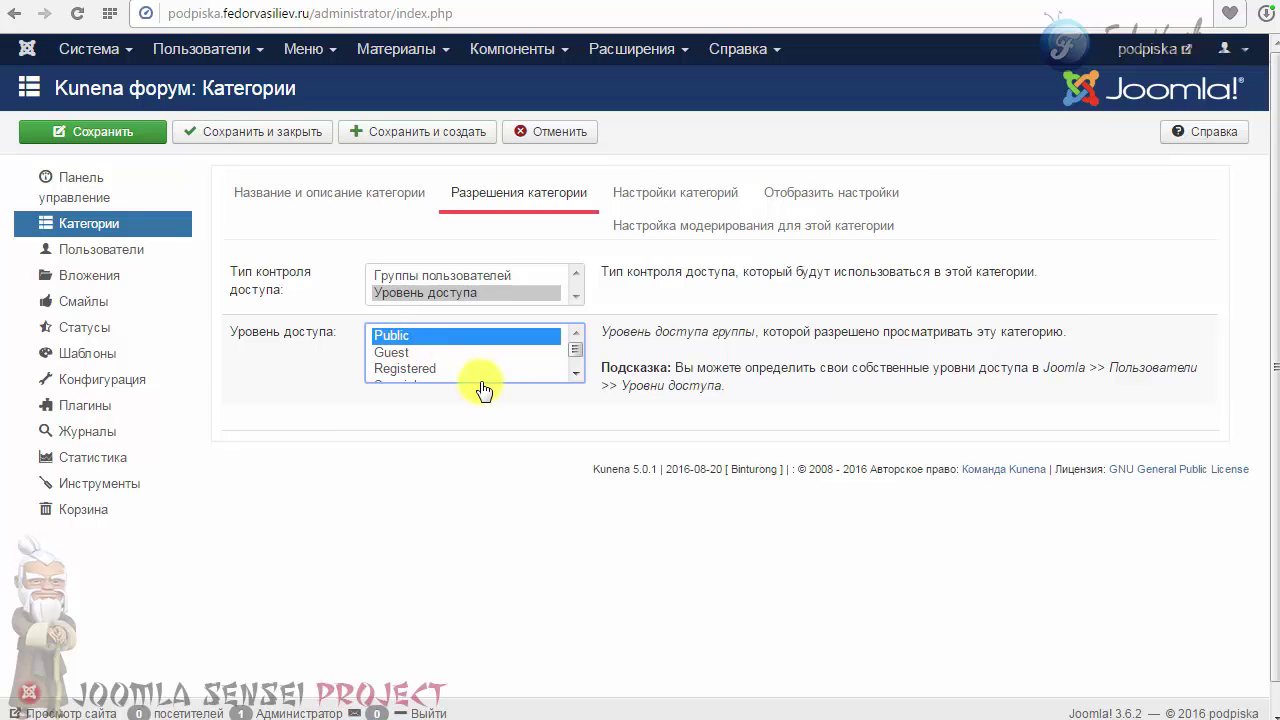
- Review the closed and premoderation explanations in the category settings and set Премодерируемый to Да
left_click(669, 207)
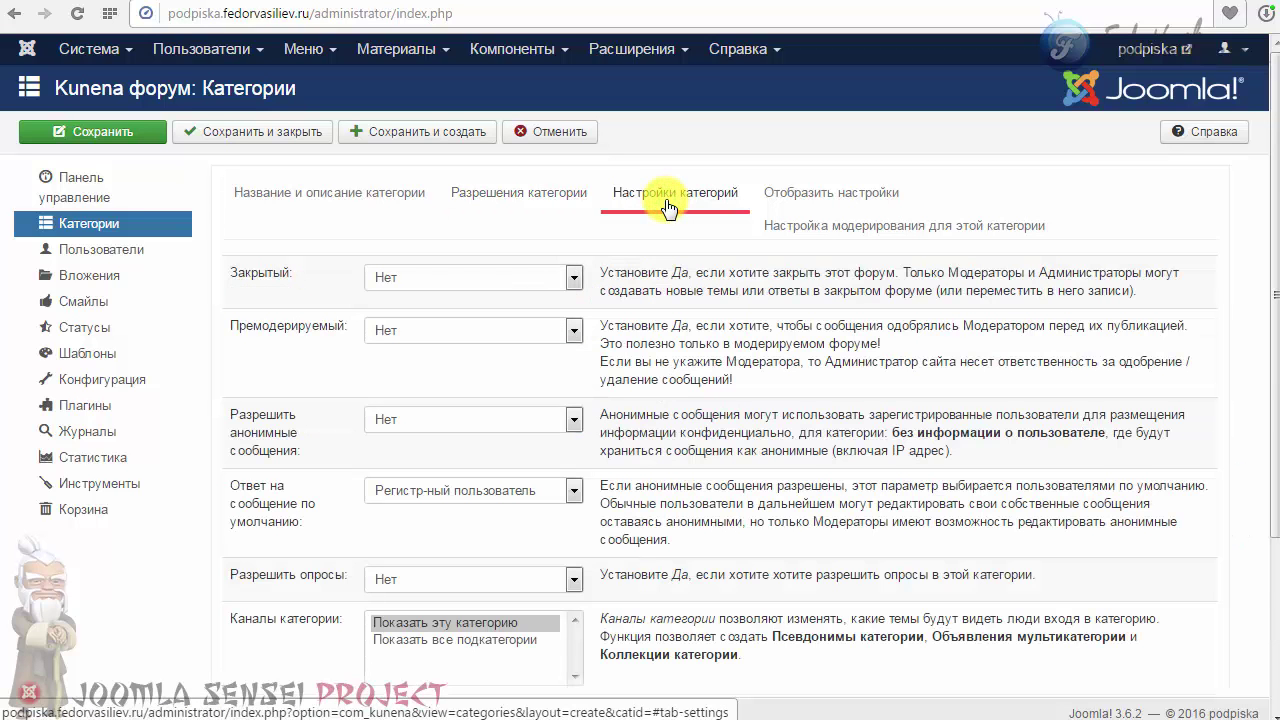
left_click_drag(606, 272, 729, 337)
left_click(674, 349)
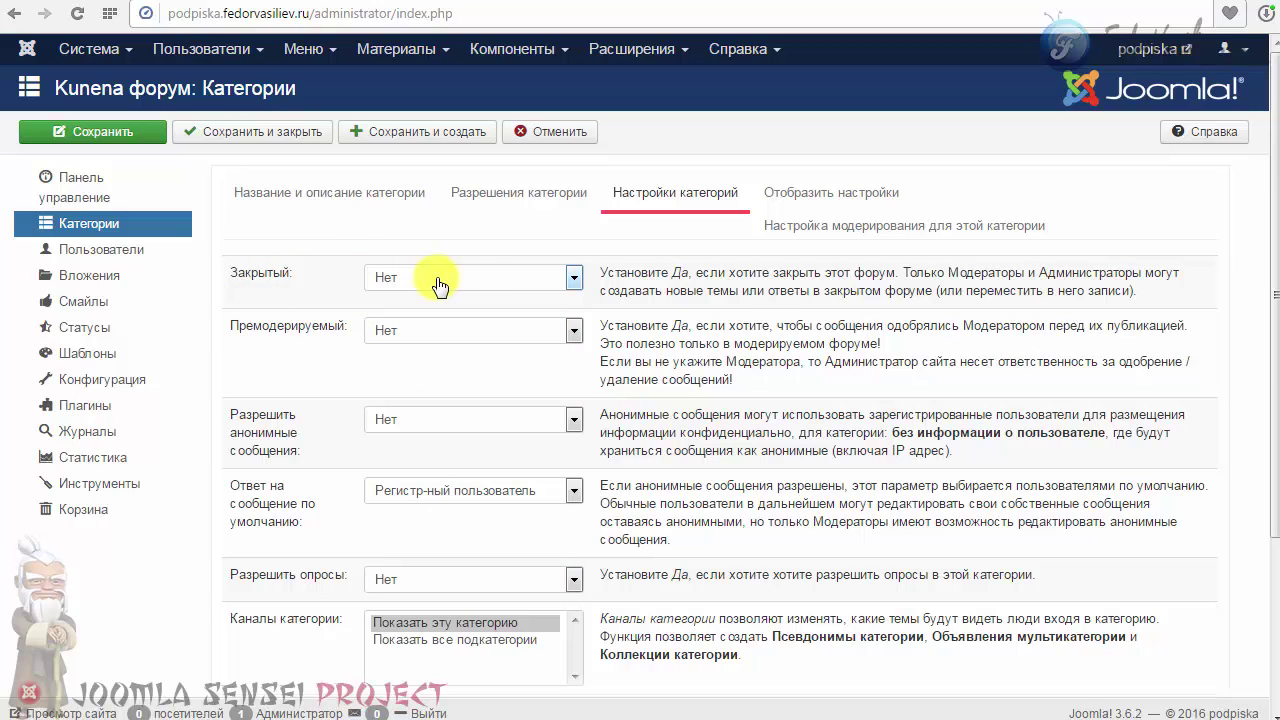
left_click(401, 331)
left_click(383, 369)
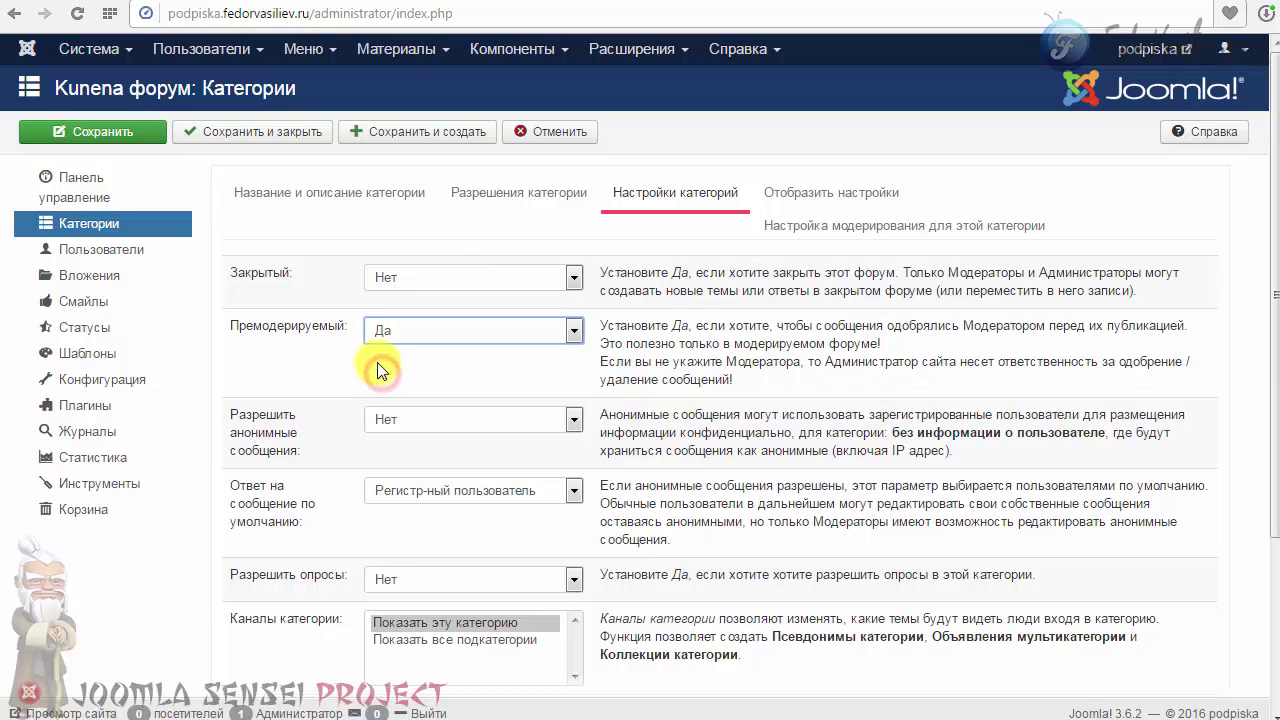
triple_click(668, 372)
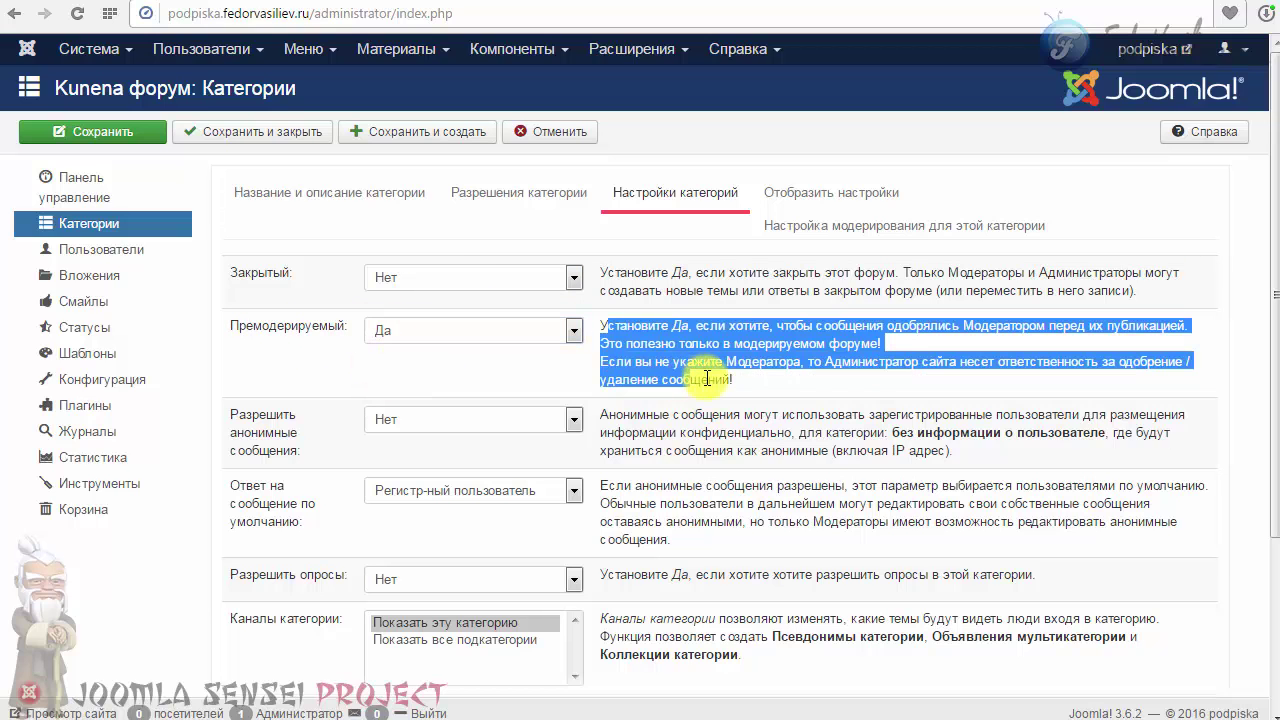
left_click(673, 372)
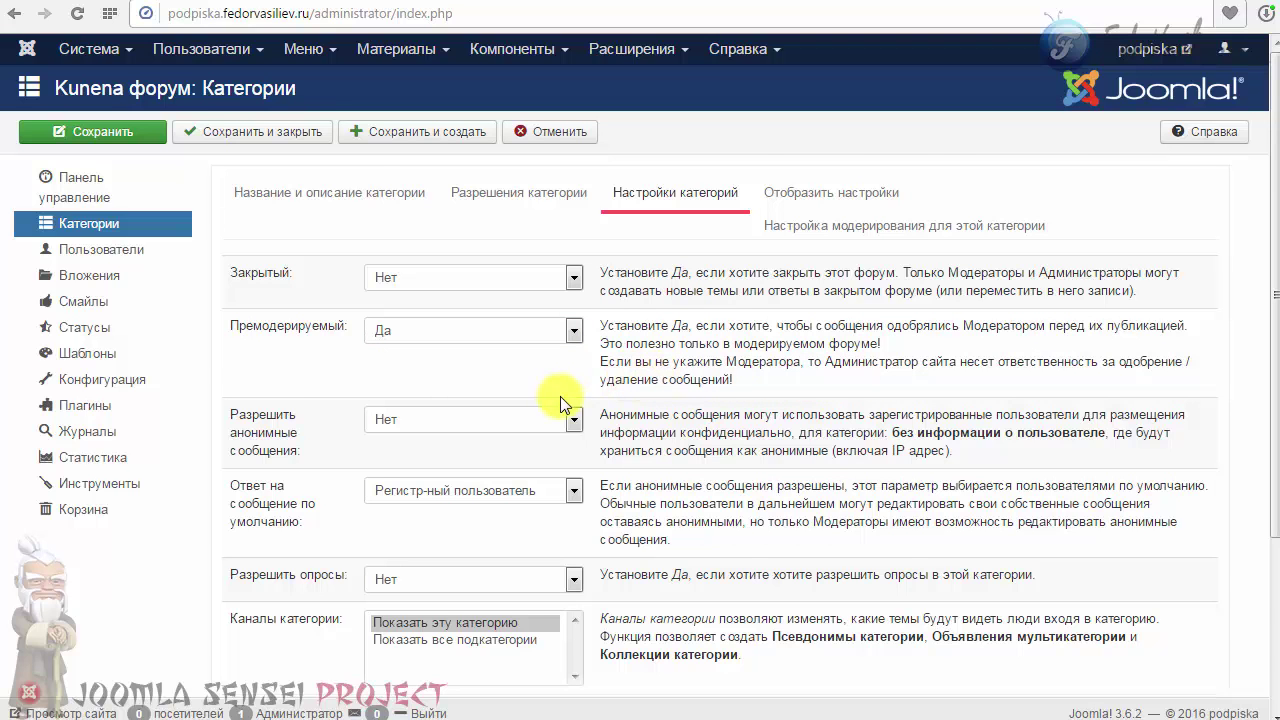
- Review the remaining category settings, including anonymous messages, polls and topic sorting, and check the default reply option
scroll(562, 390, "down", 1)
scroll(650, 345, "down", 2)
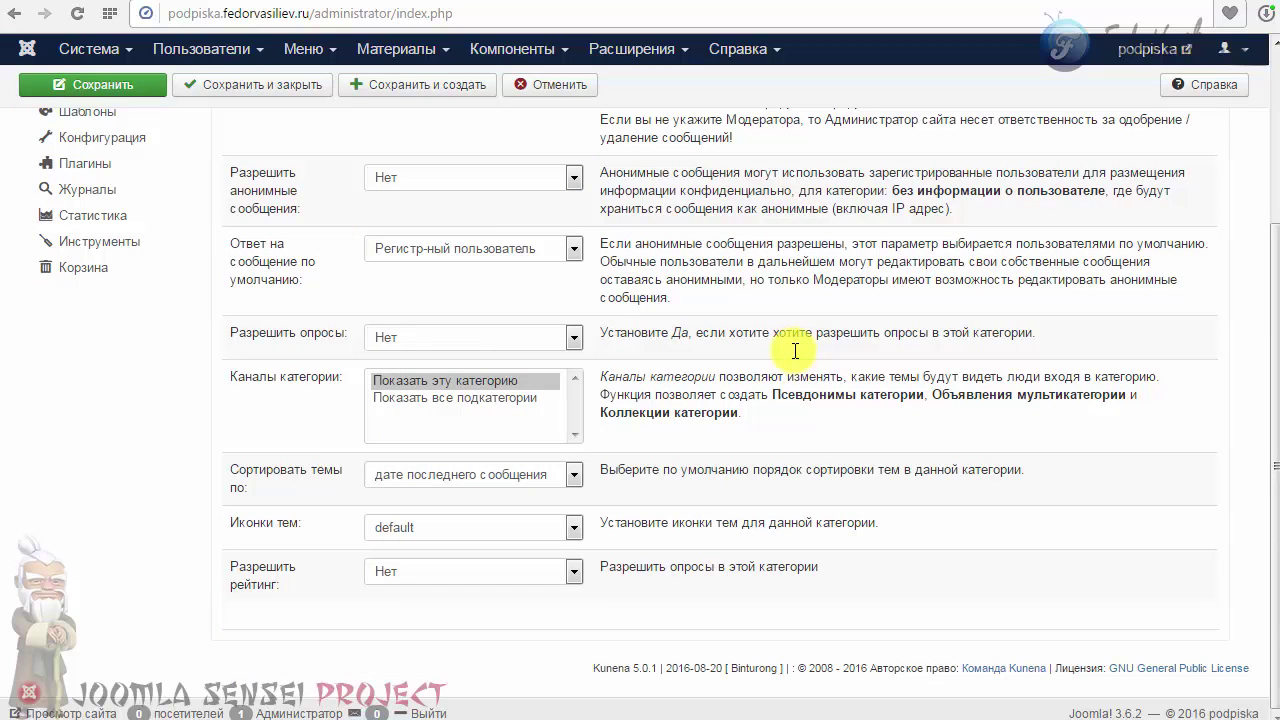
left_click(485, 251)
left_click(484, 253)
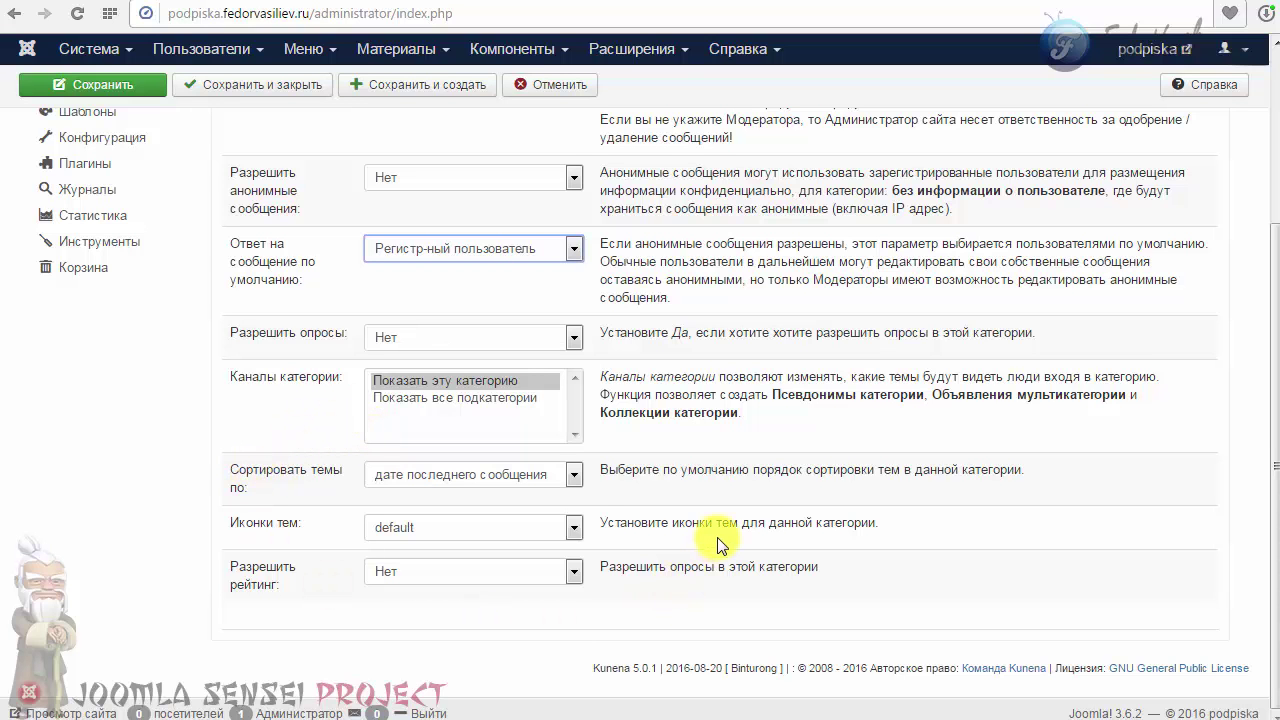
- Examine the display-level choices for showing the category and its subcategories, and the category's moderator list
scroll(722, 545, "up", 5)
left_click(814, 200)
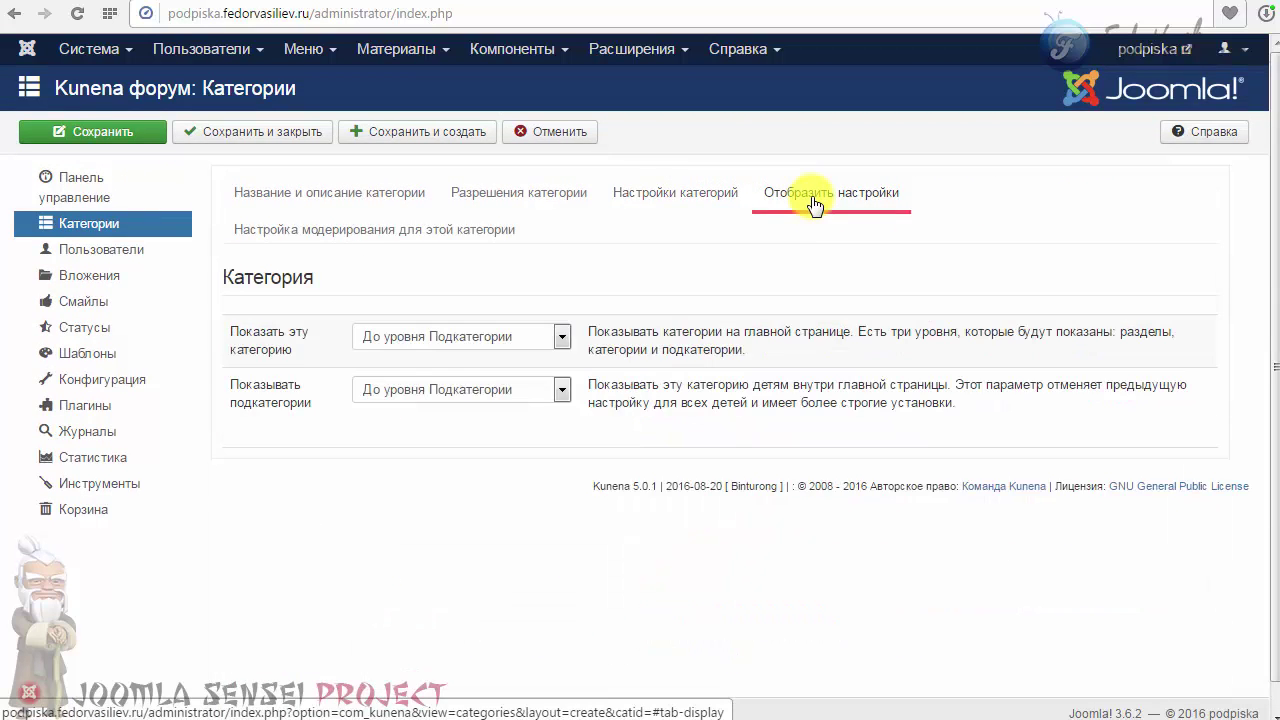
left_click(414, 337)
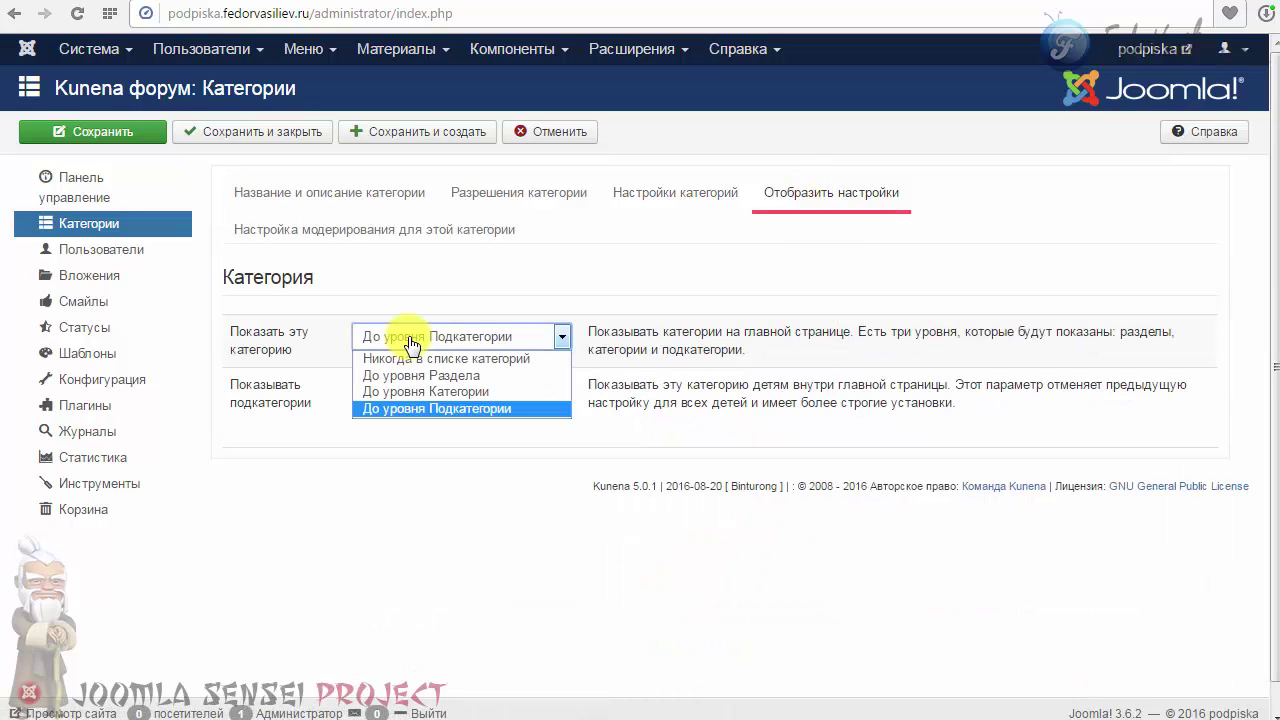
left_click(656, 368)
left_click(517, 337)
left_click(602, 375)
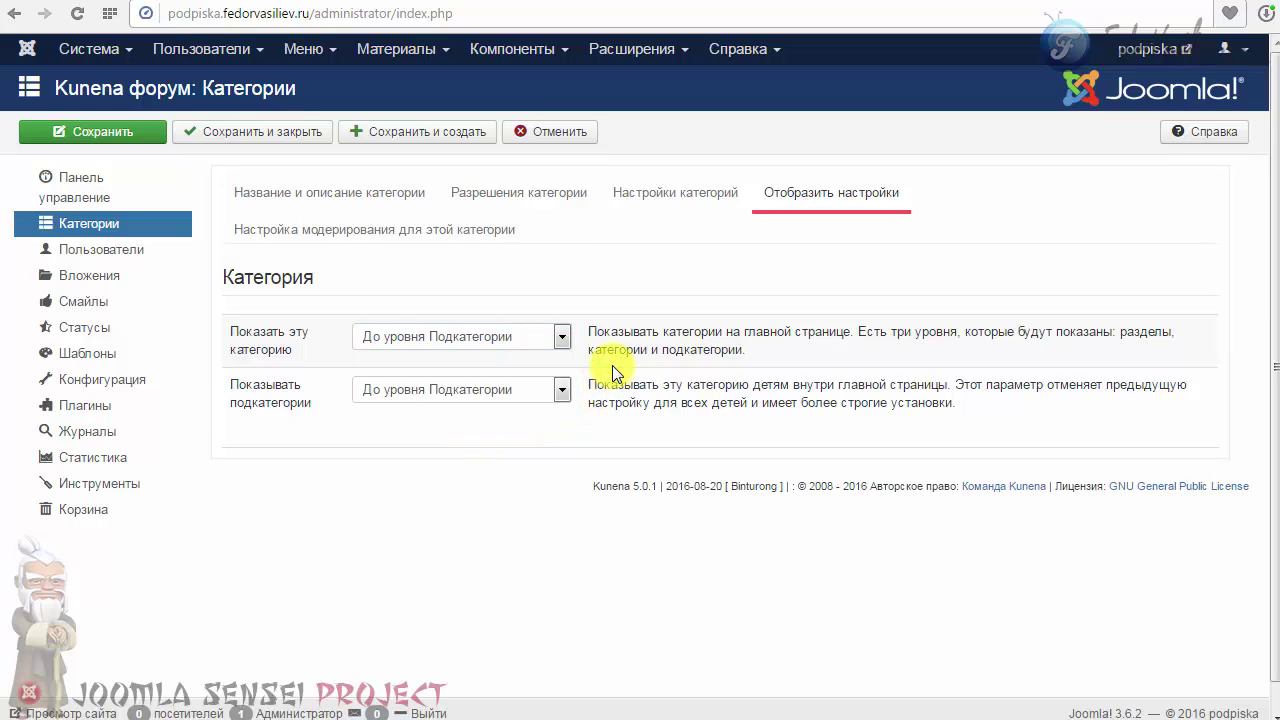
left_click(557, 340)
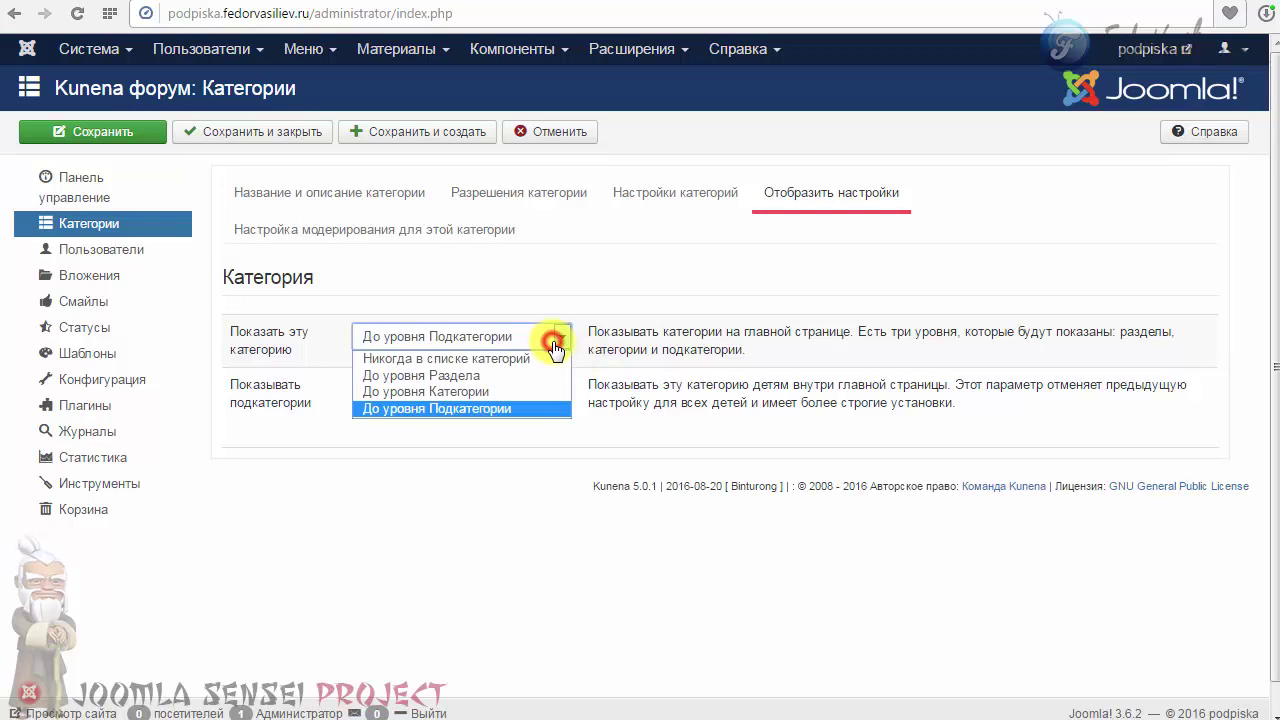
left_click(602, 343)
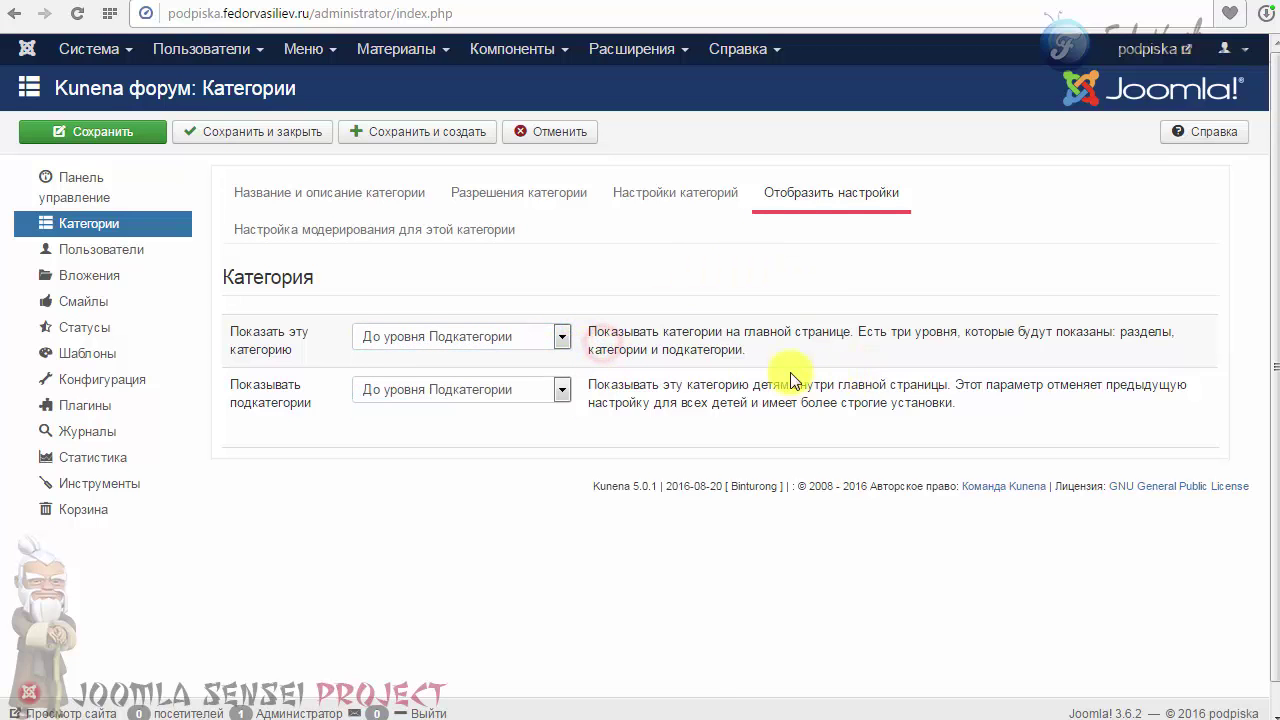
left_click(392, 232)
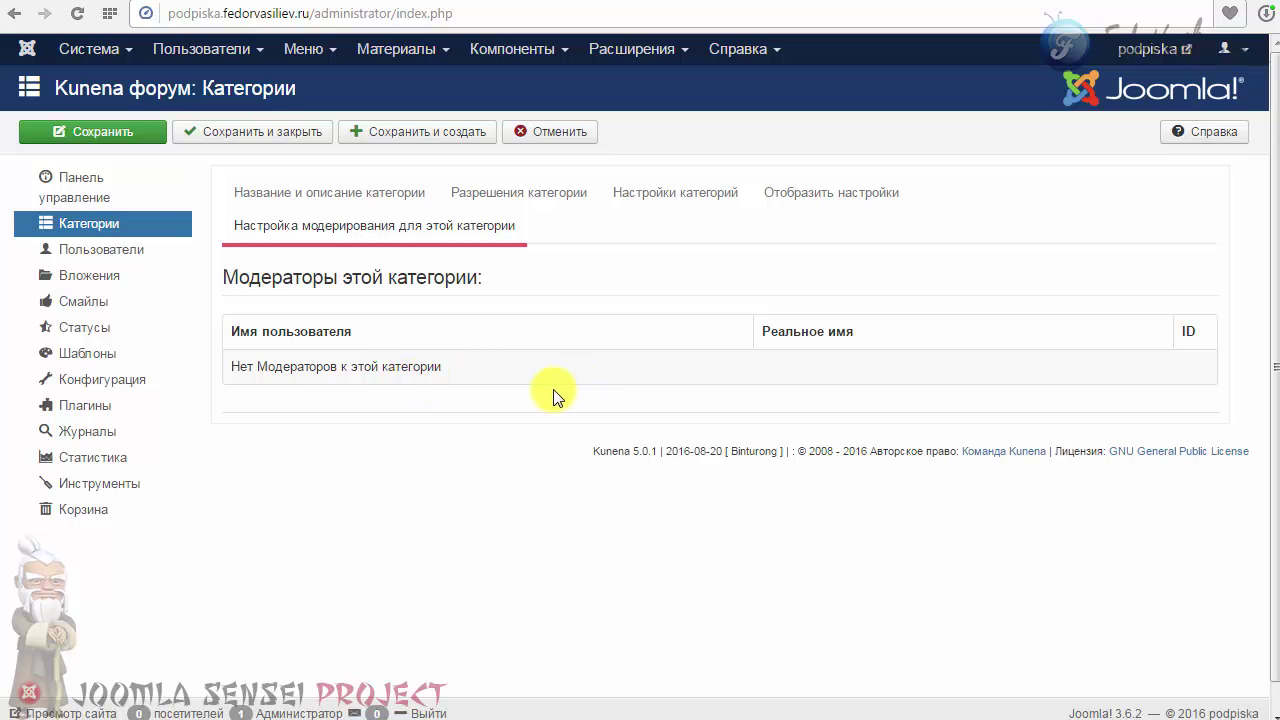
- Save the Joomla section and check its description and category listing on the public forum page
left_click(256, 190)
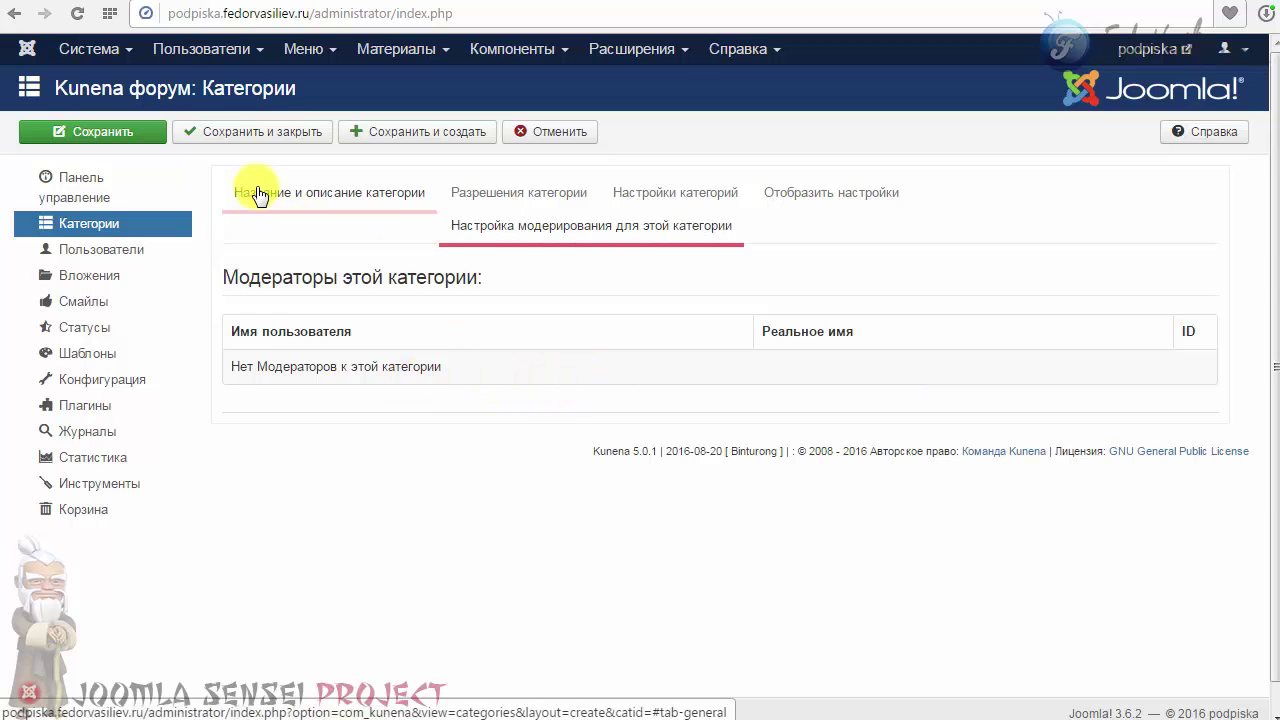
left_click(118, 136)
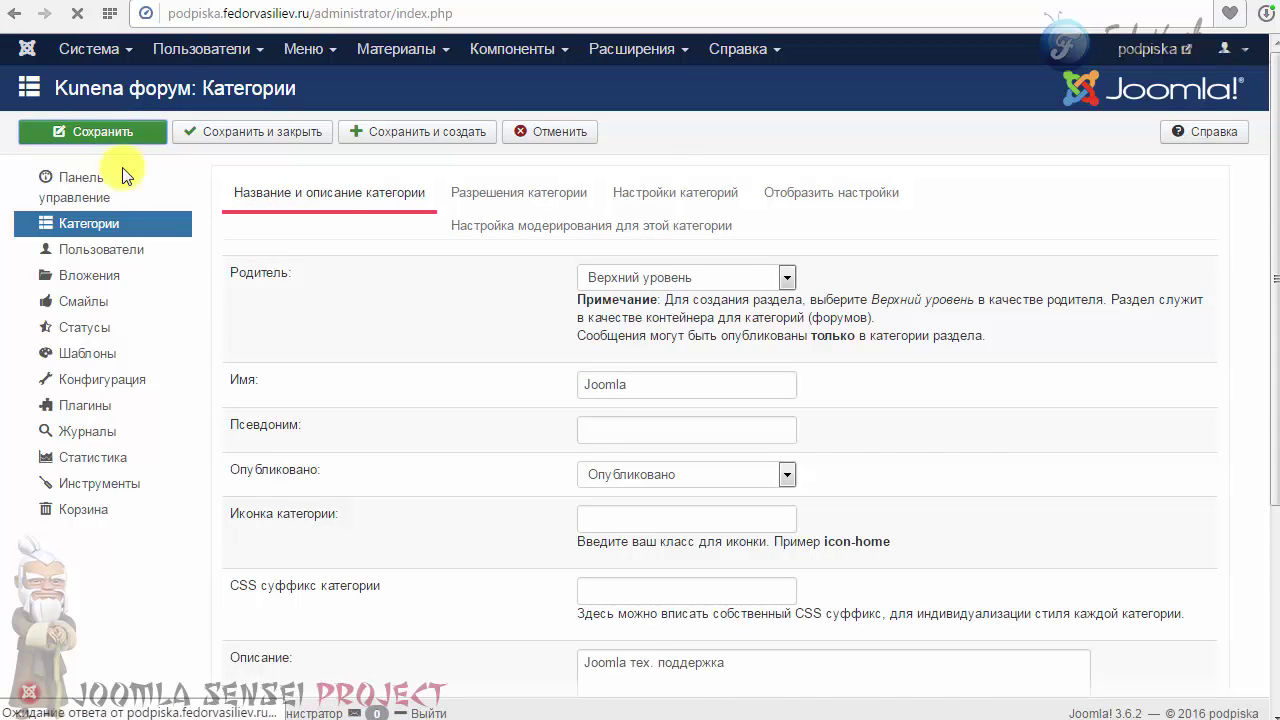
key("ctrl+Tab")
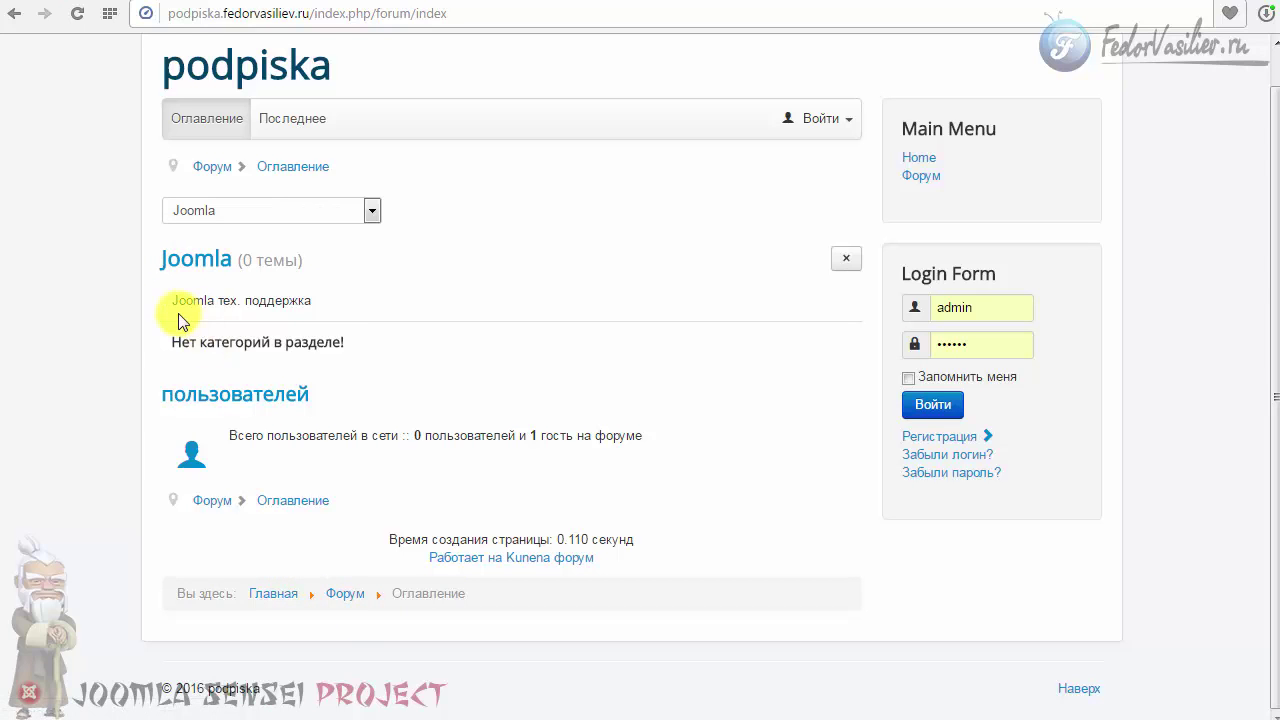
left_click_drag(347, 346, 186, 352)
left_click(421, 326)
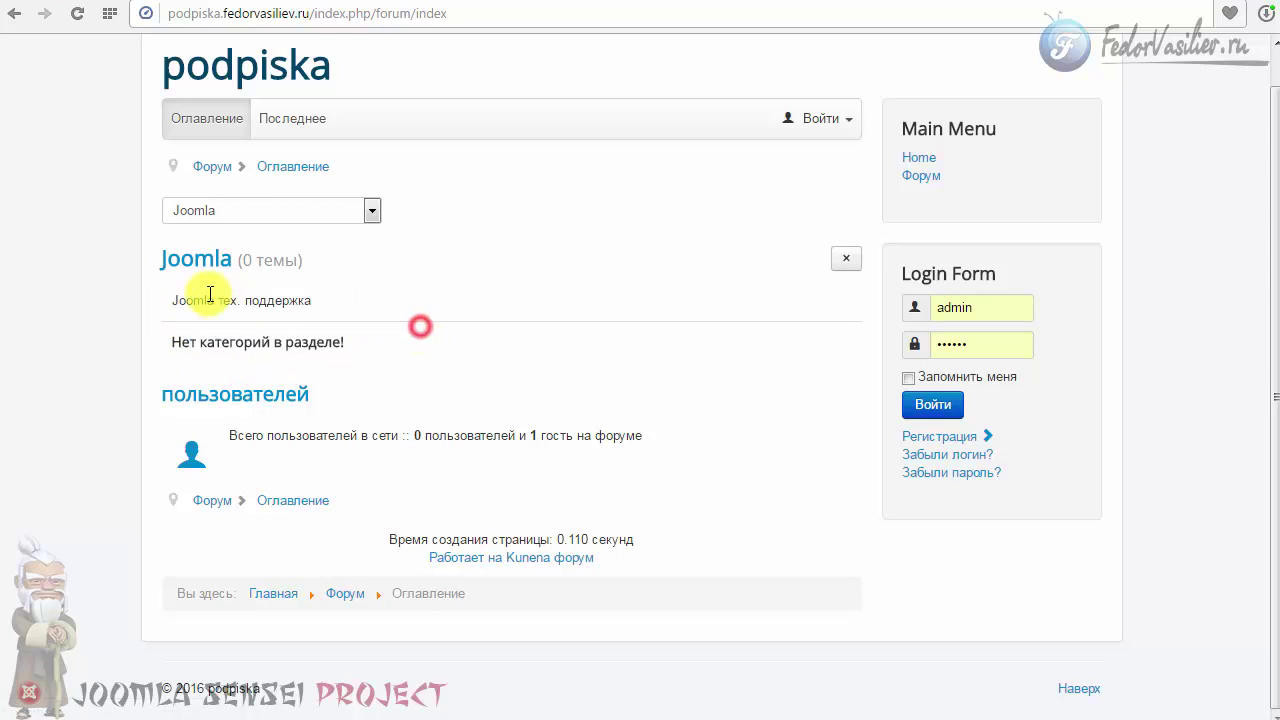
left_click_drag(346, 298, 171, 300)
left_click(378, 302)
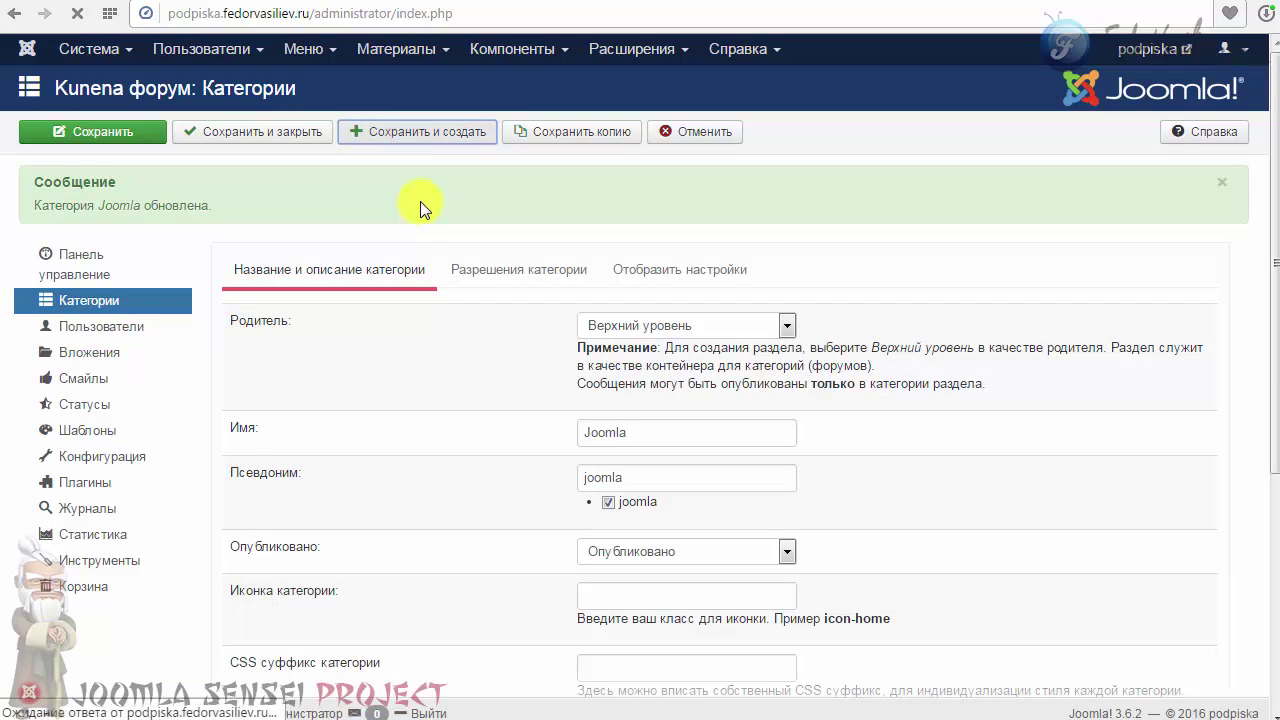
- Start a new category with Joomla as its parent and name it "Компоненты Joomla"
left_click(663, 358)
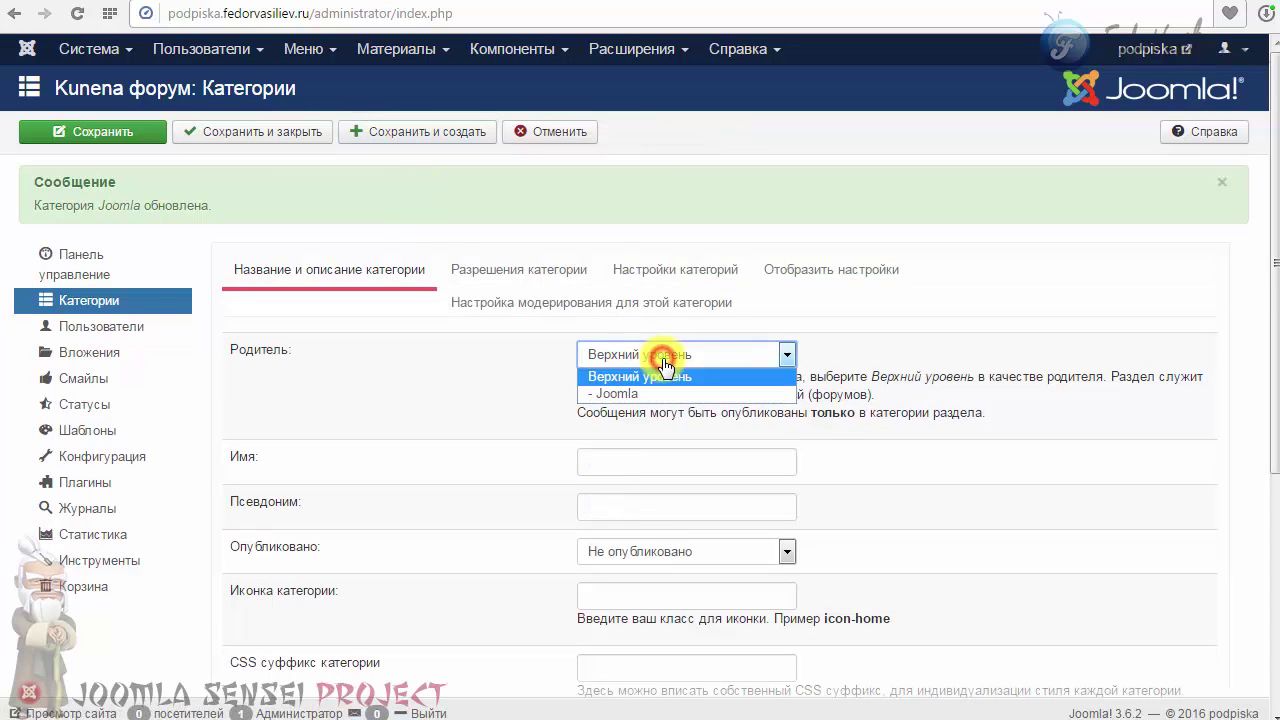
left_click(663, 358)
left_click(660, 355)
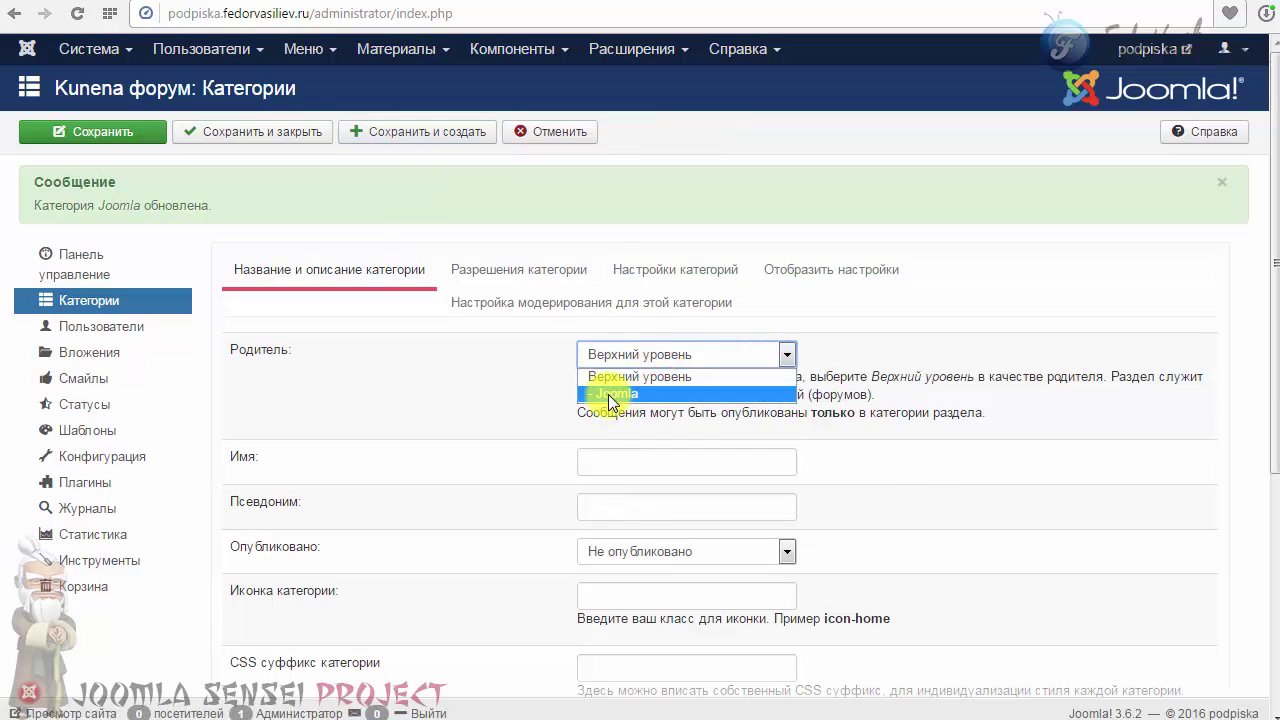
left_click(608, 393)
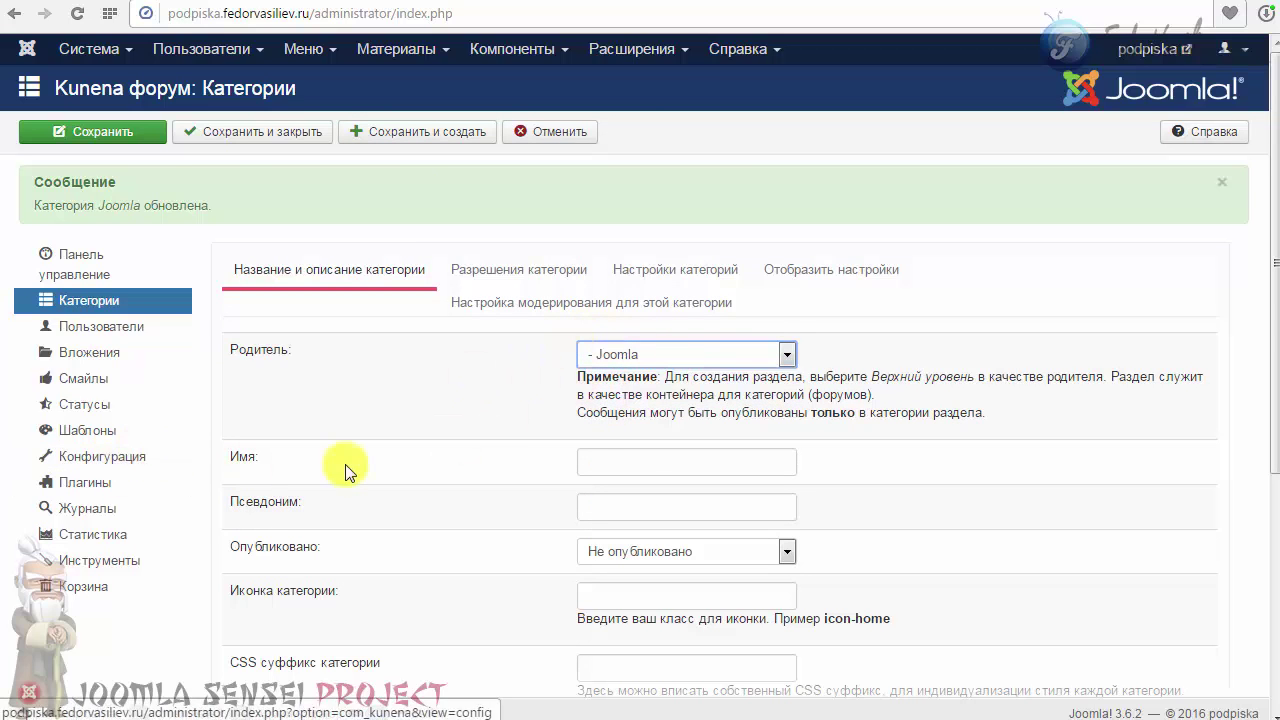
left_click(633, 462)
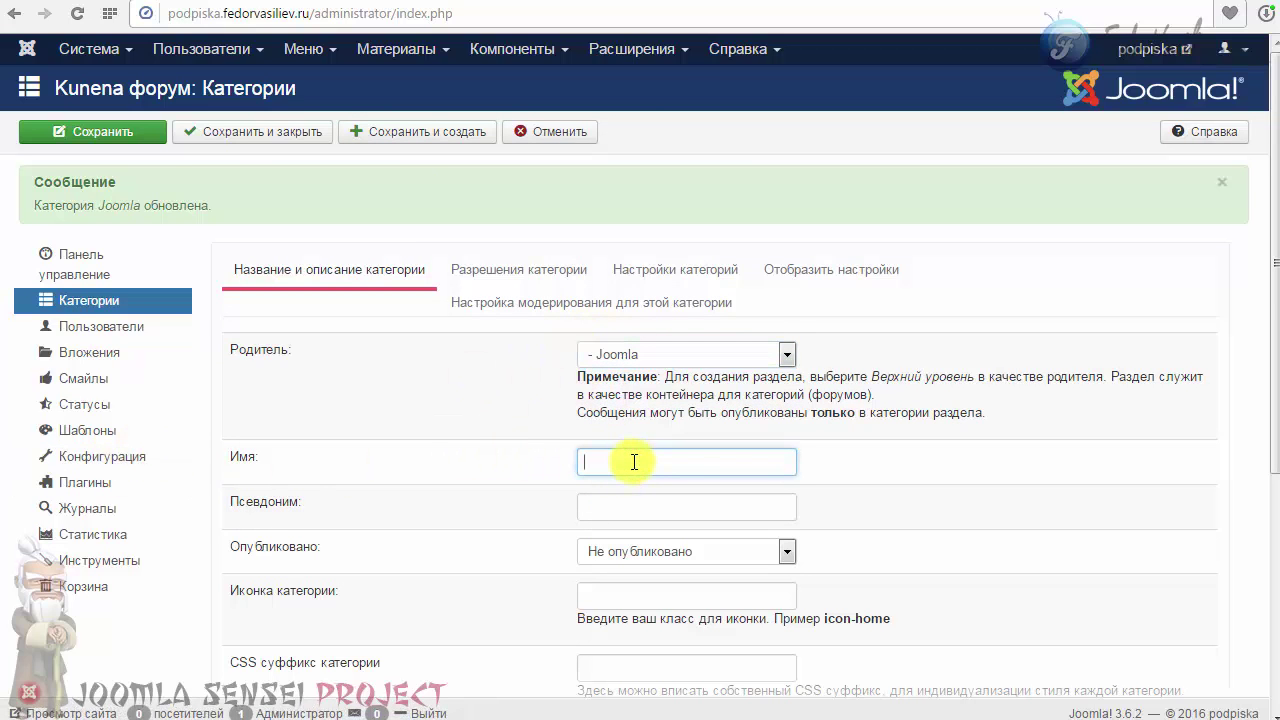
type("Компоненты Joomla")
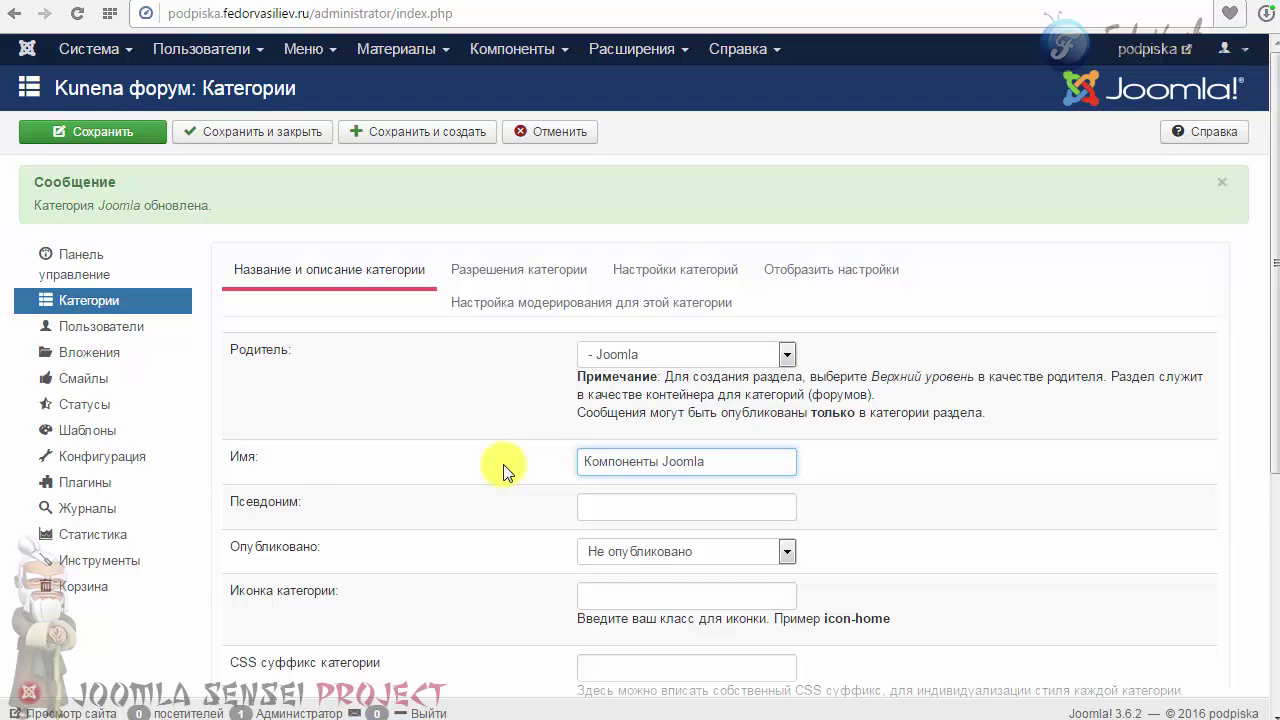
- Set the "Компоненты Joomla" category to Опубликовано, glance through its other settings, and save it while starting another new category
scroll(505, 467, "down", 1)
left_click(622, 462)
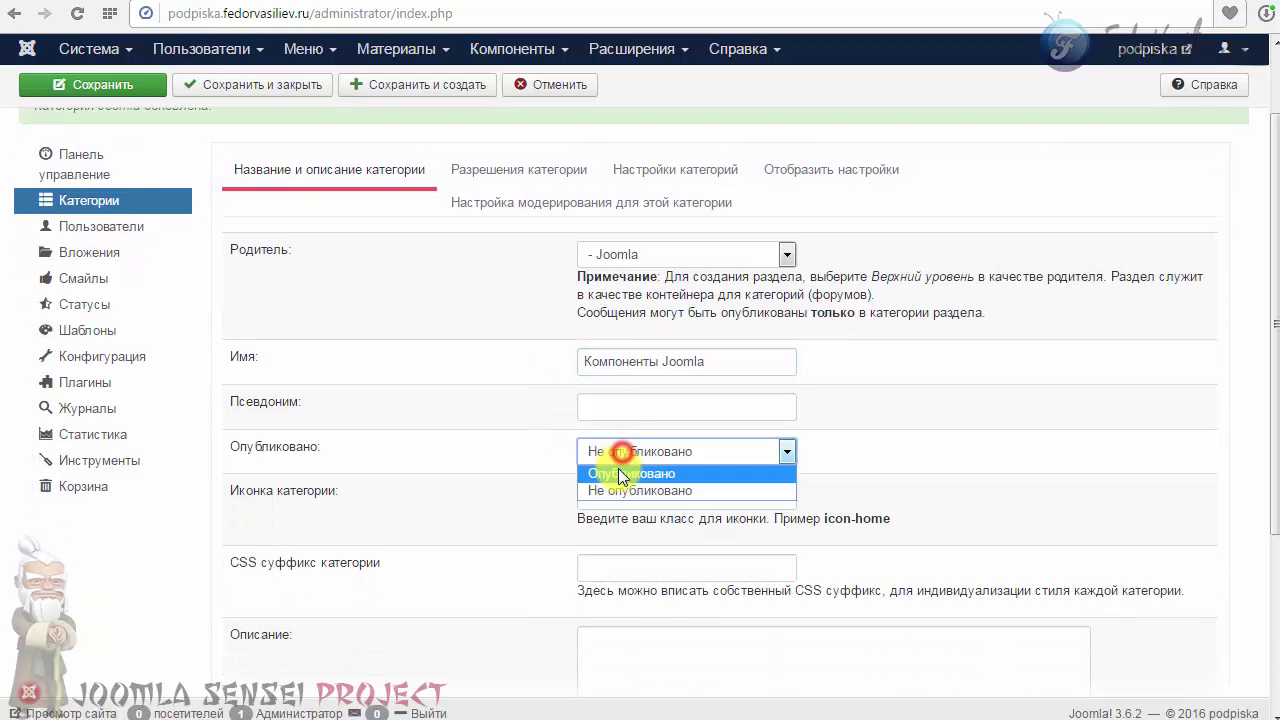
left_click(614, 466)
scroll(505, 452, "down", 3)
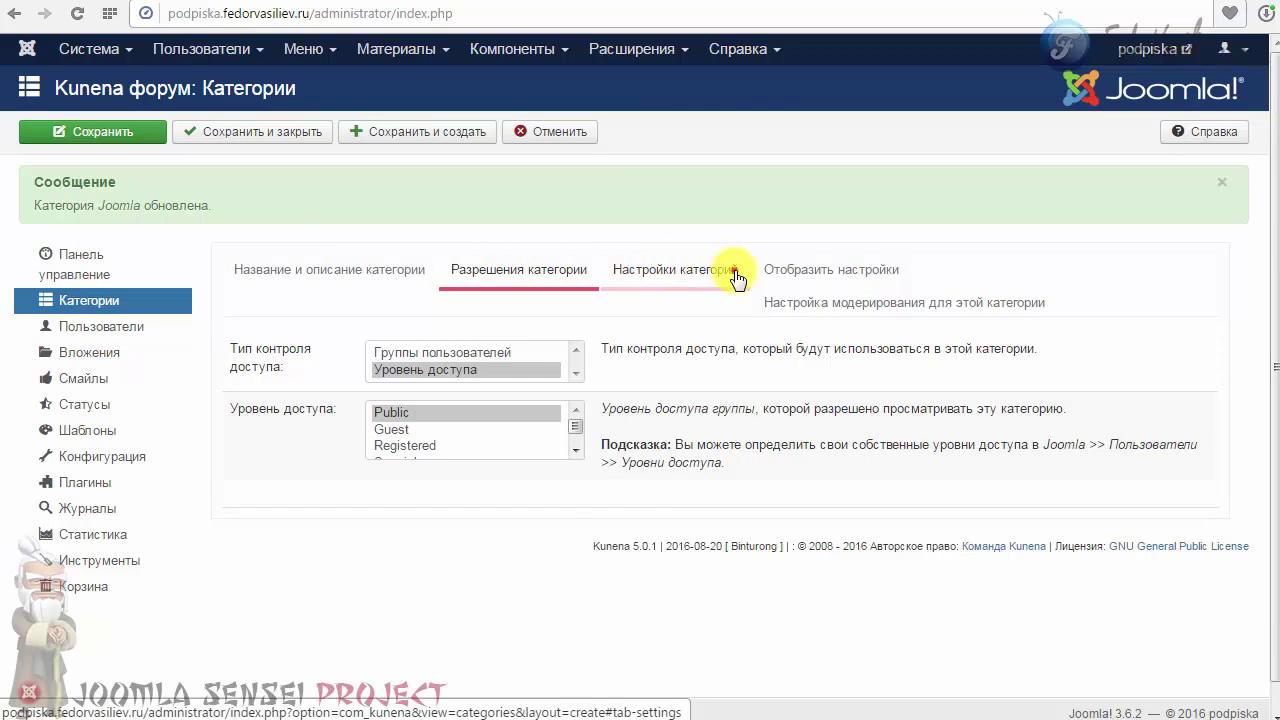
left_click(733, 270)
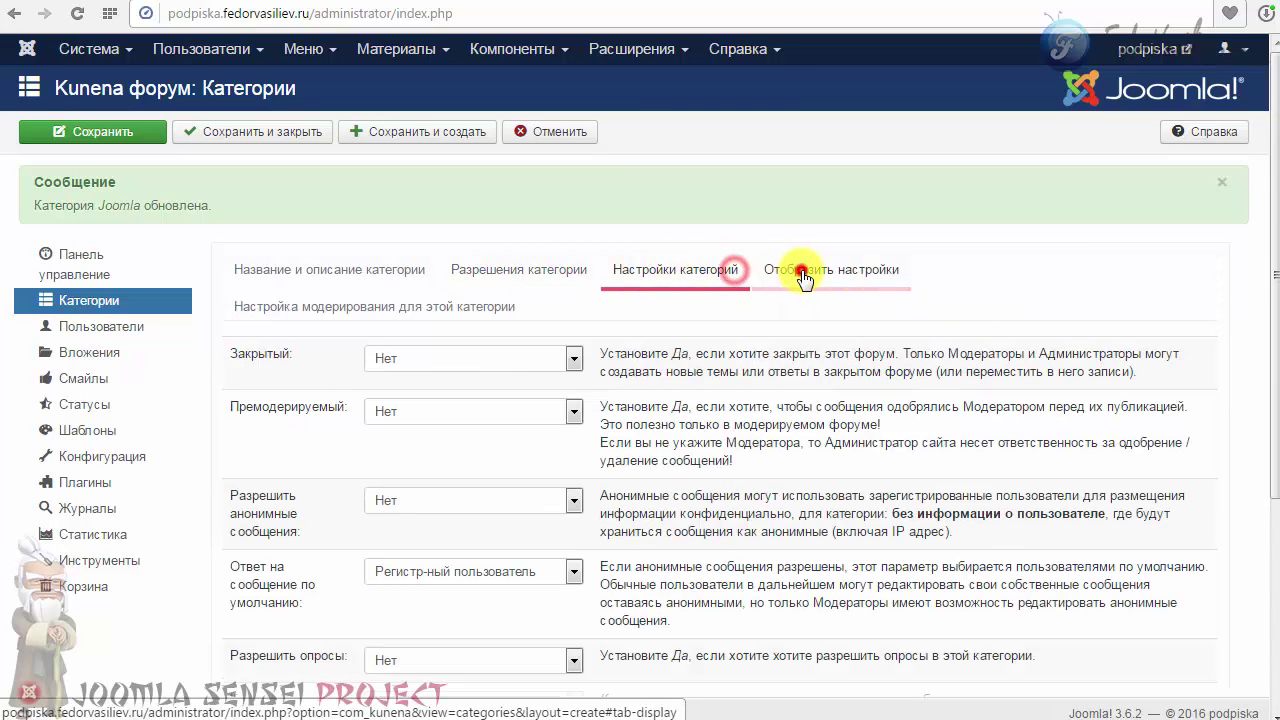
left_click(805, 275)
left_click(403, 267)
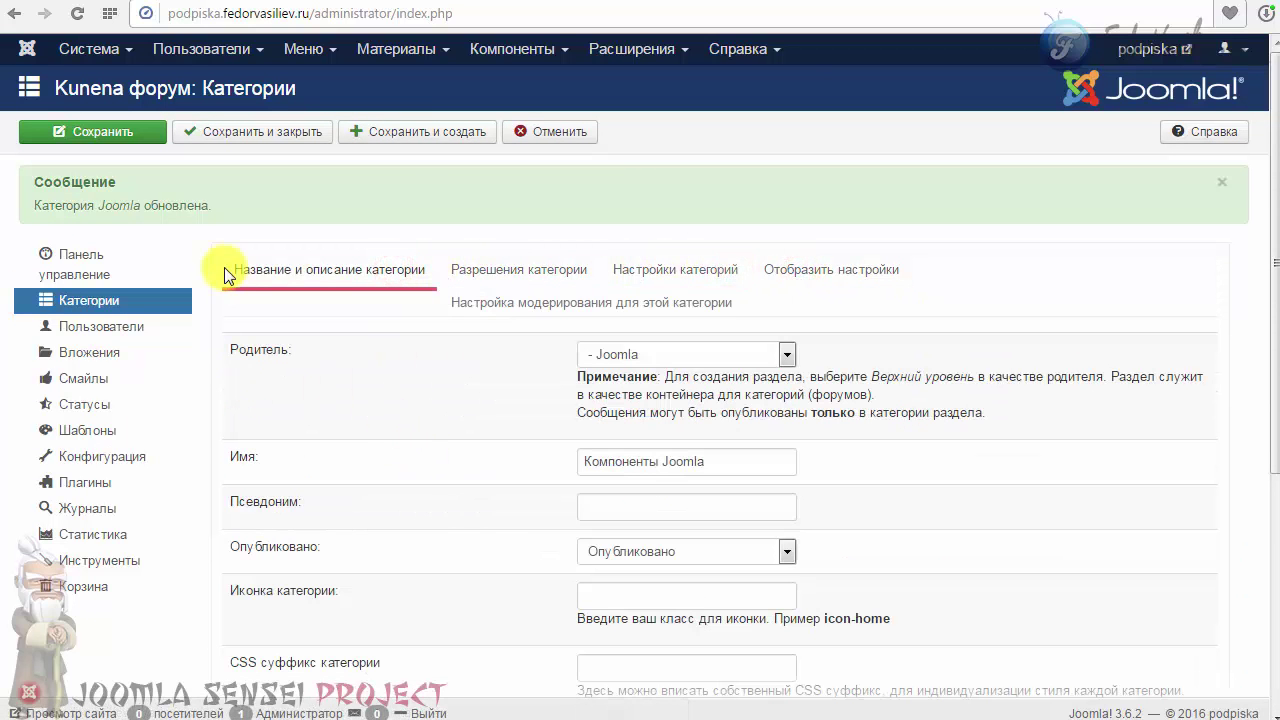
left_click(424, 135)
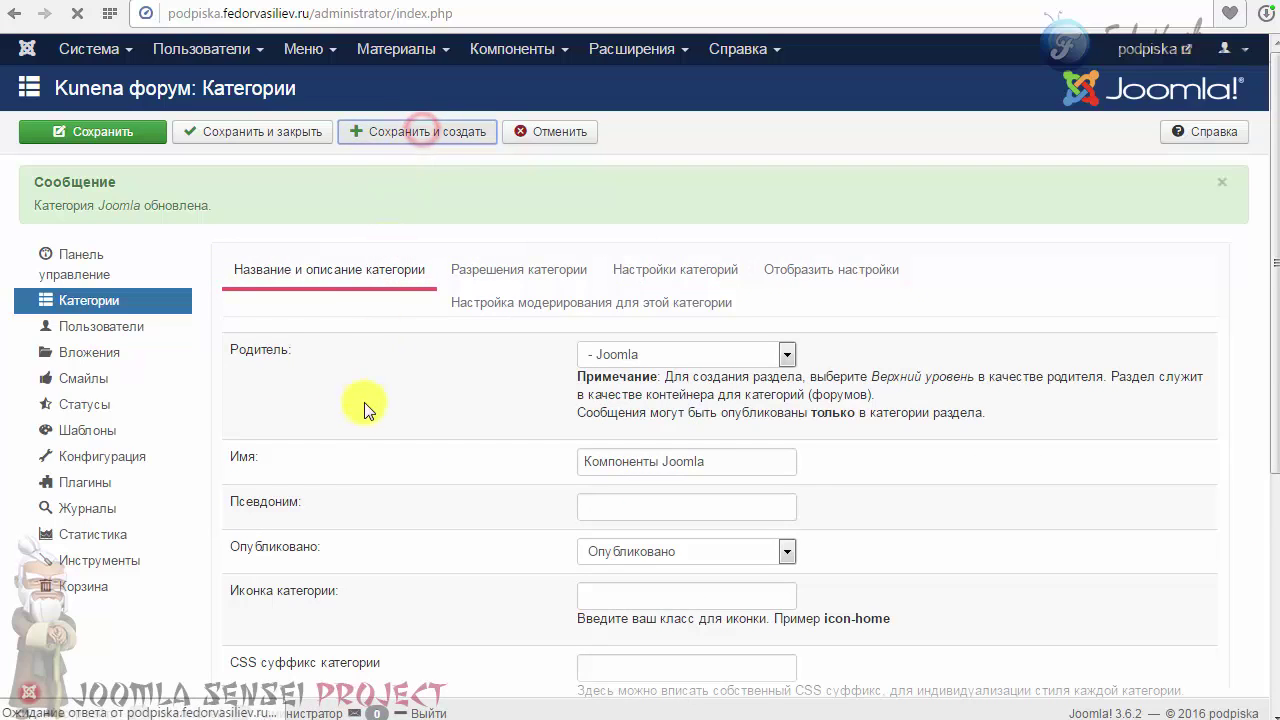
- Assign Joomla as the new category's parent and name the category "Шаблоны Joomla"
left_click(605, 356)
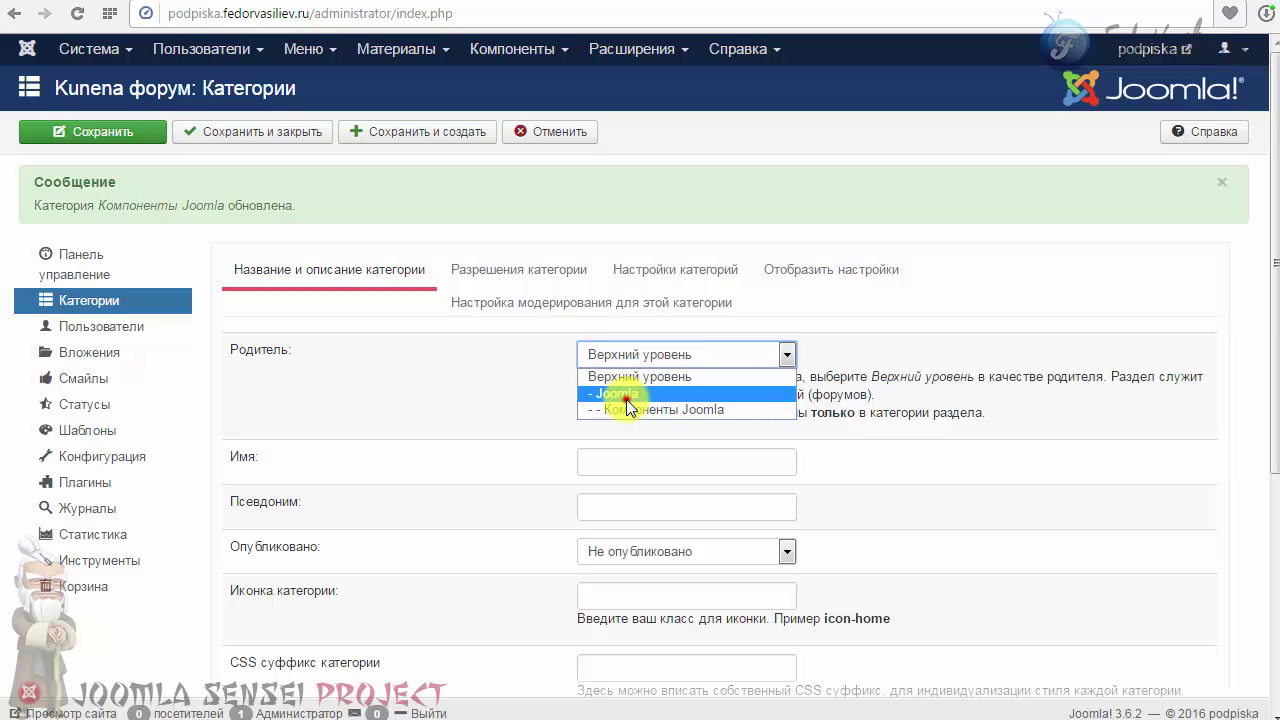
left_click(620, 393)
left_click(616, 453)
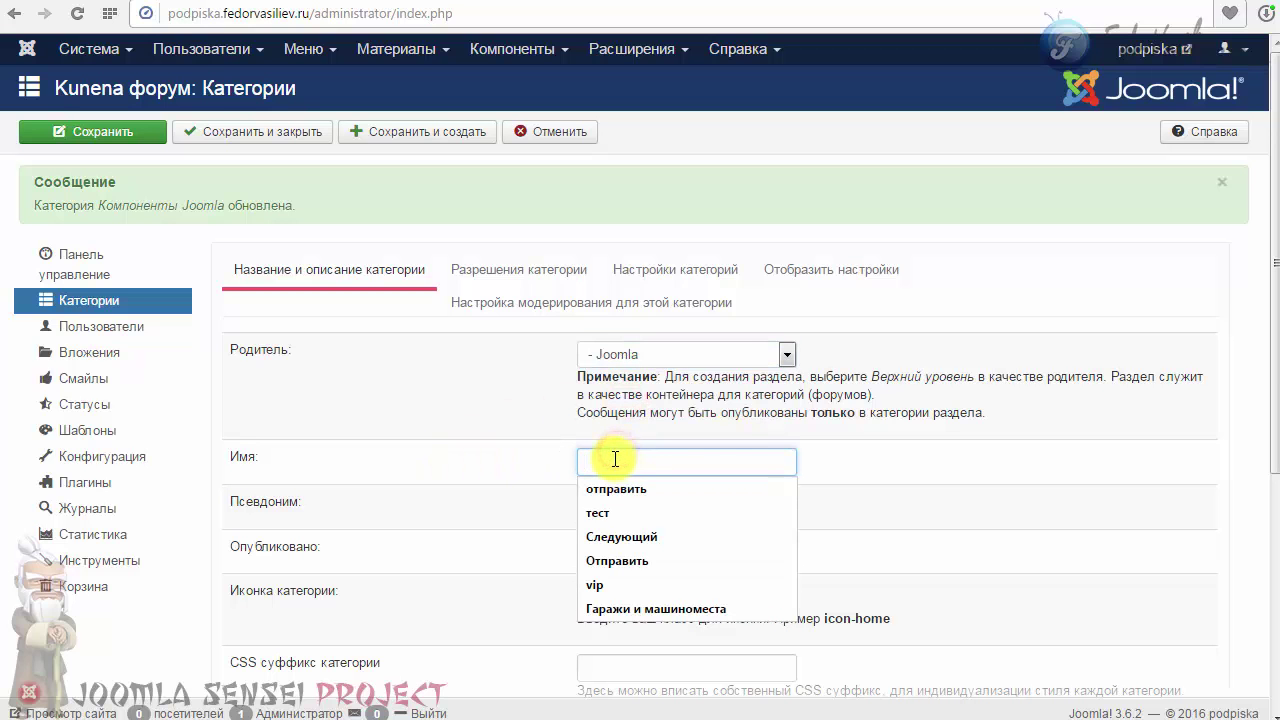
type("Шаблоны Joomla")
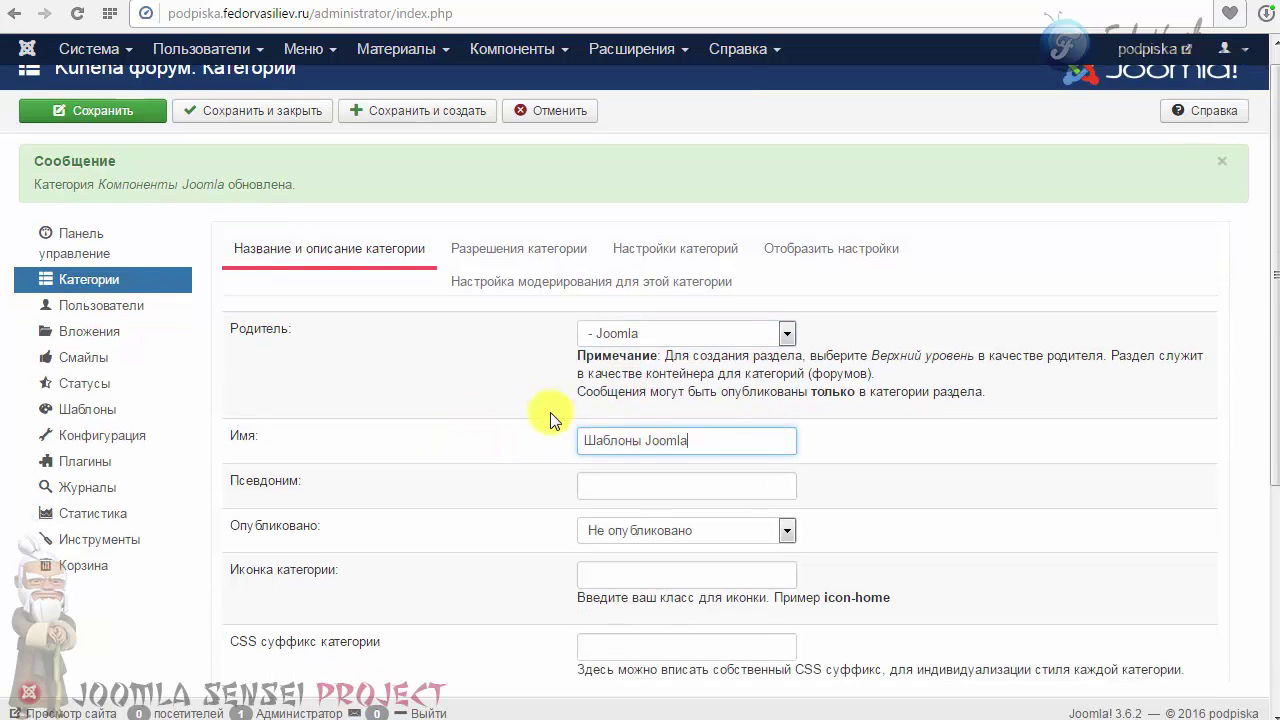
- Set the "Шаблоны Joomla" category to Опубликовано and save it
scroll(590, 400, "down", 2)
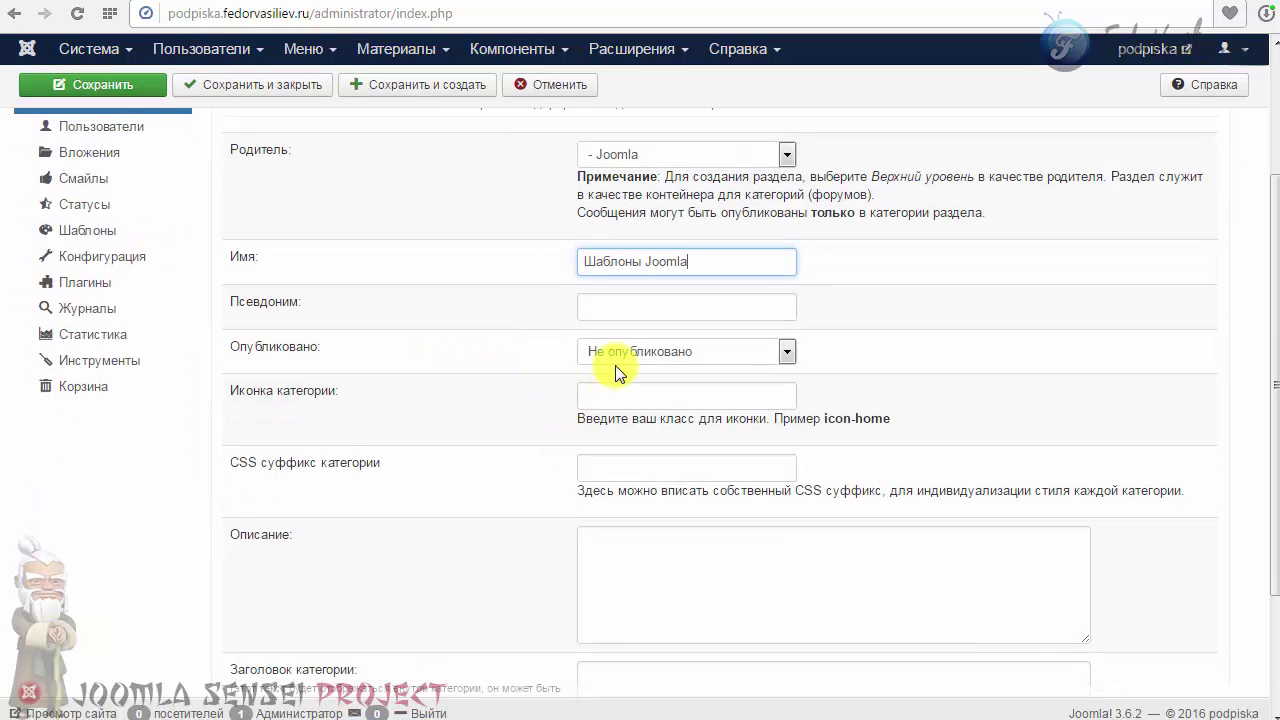
left_click(612, 351)
left_click(617, 374)
scroll(511, 409, "down", 2)
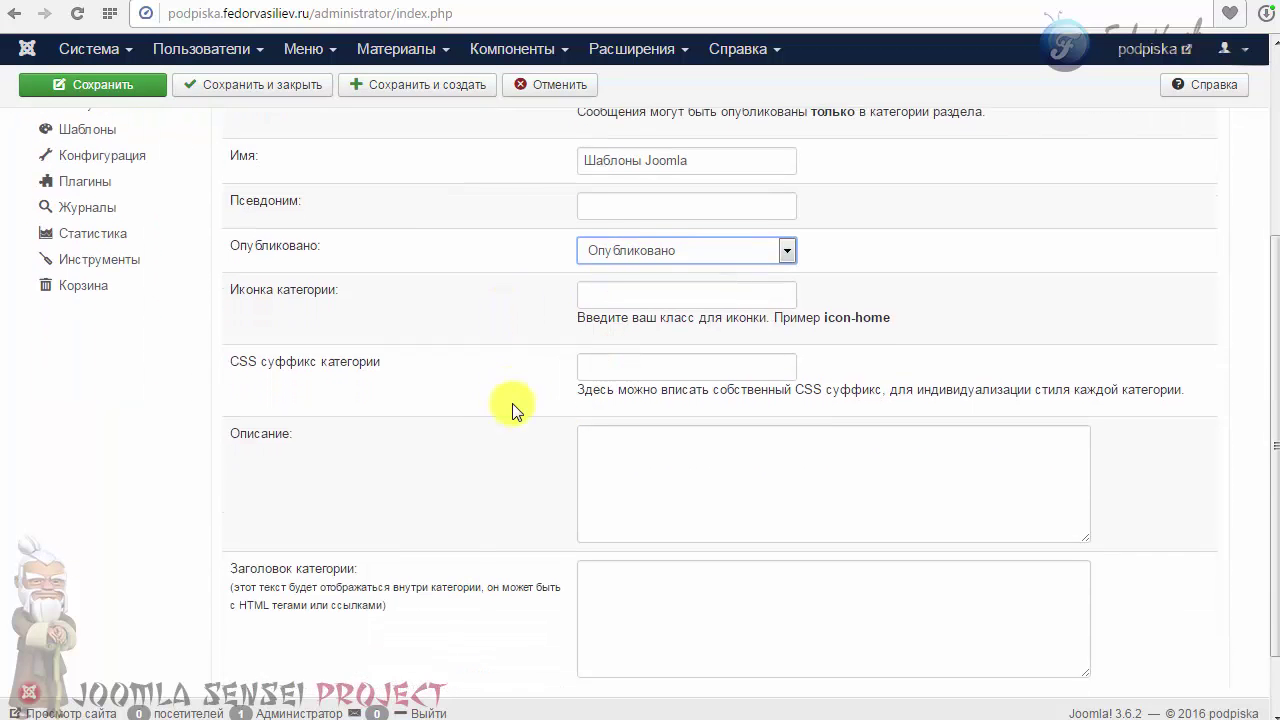
scroll(560, 420, "up", 5)
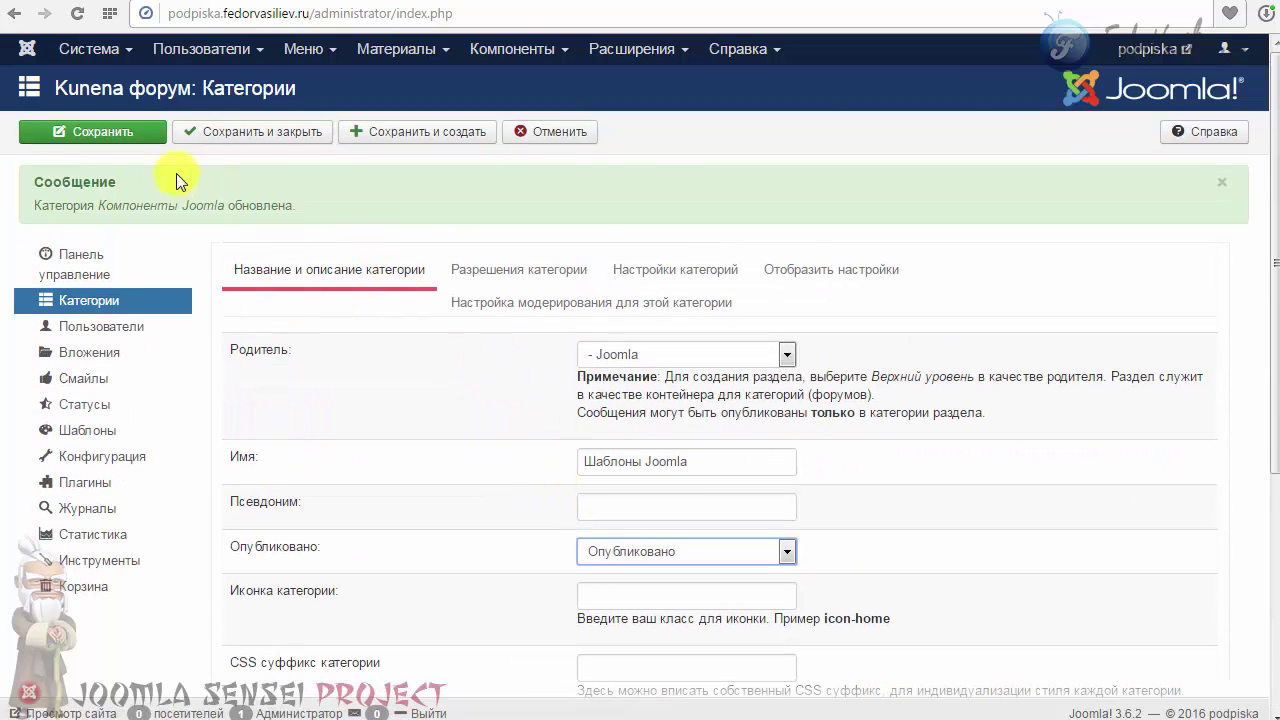
left_click(130, 137)
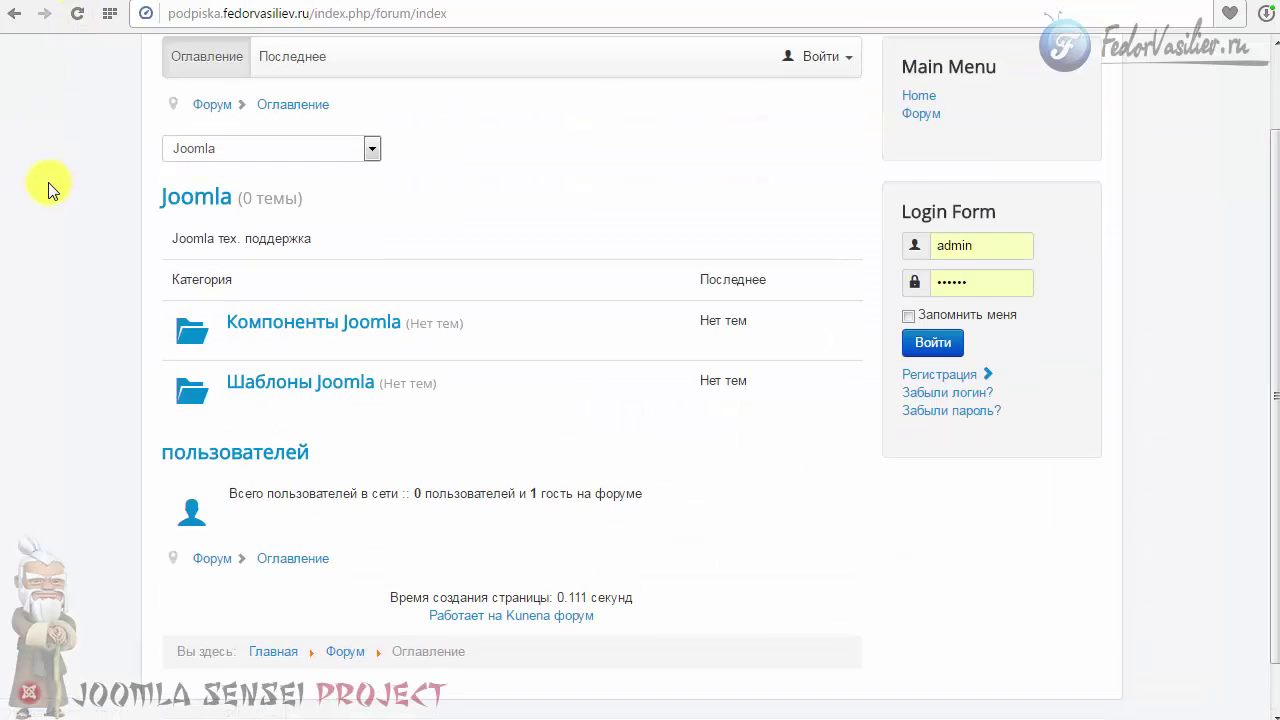
- Examine the Joomla section on the public forum page, including its description, column headings and category topic status
scroll(48, 182, "up", 1)
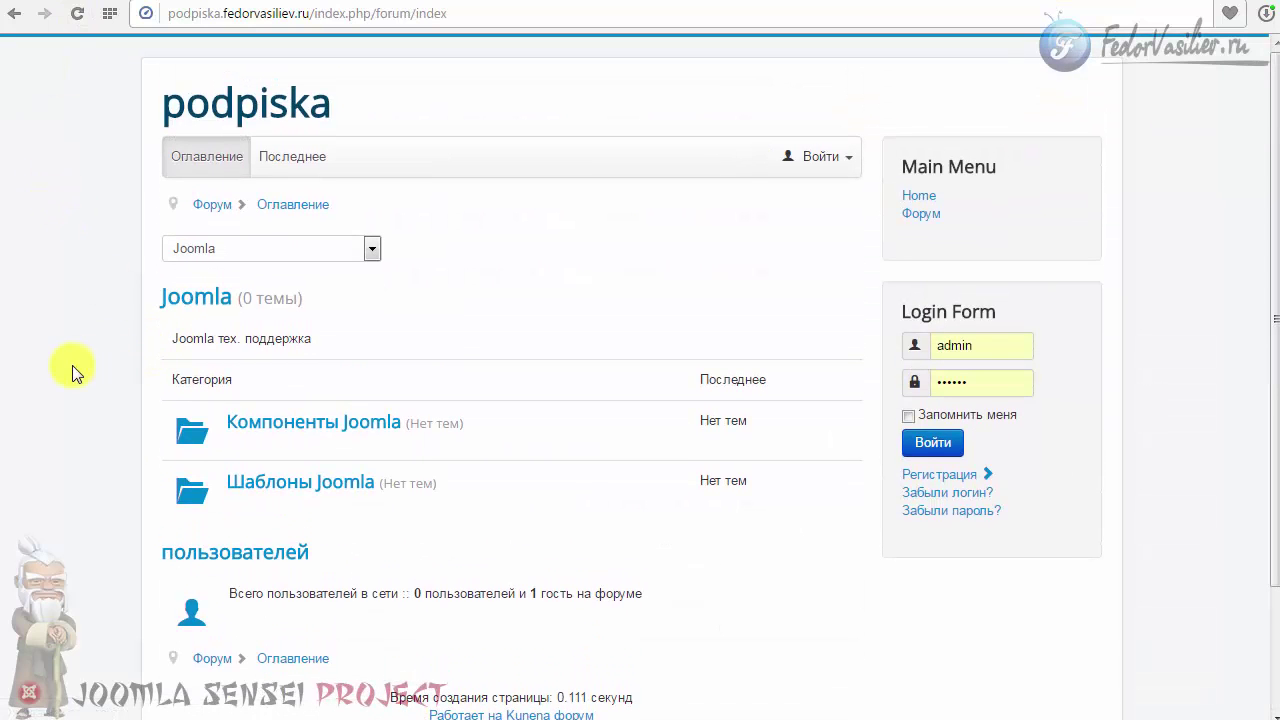
left_click_drag(166, 338, 348, 341)
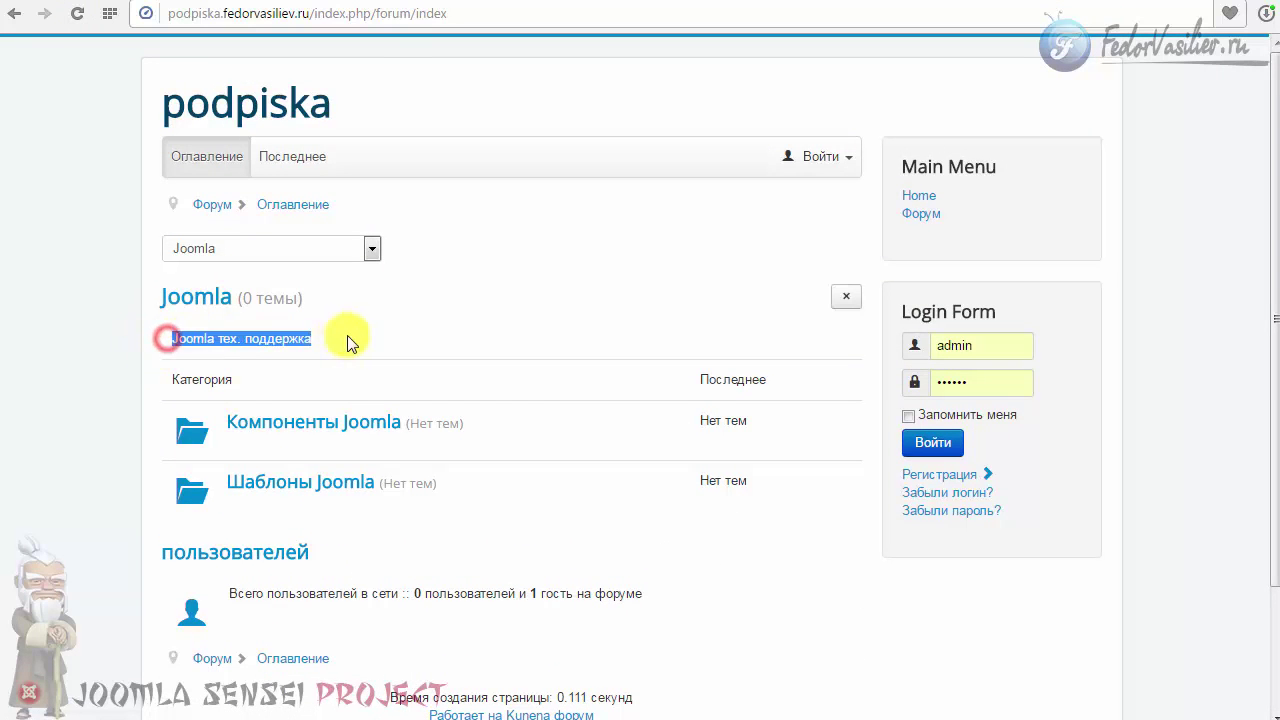
left_click(457, 314)
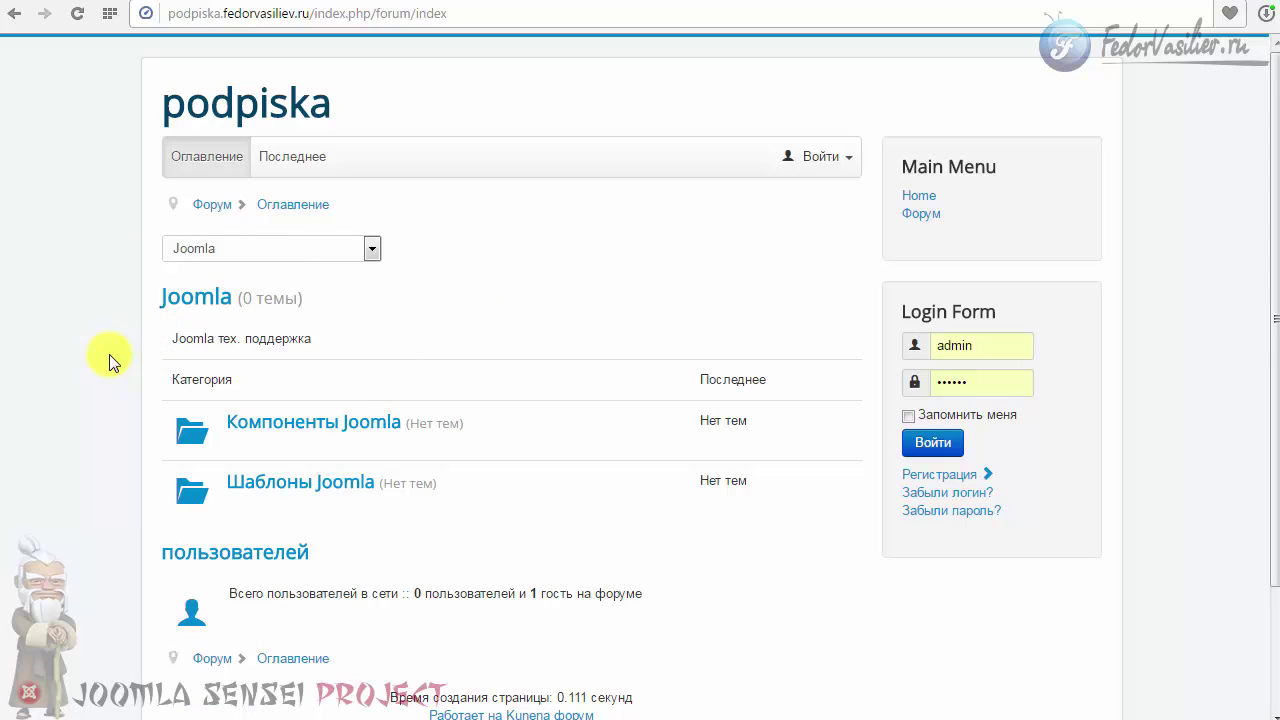
left_click_drag(170, 378, 768, 381)
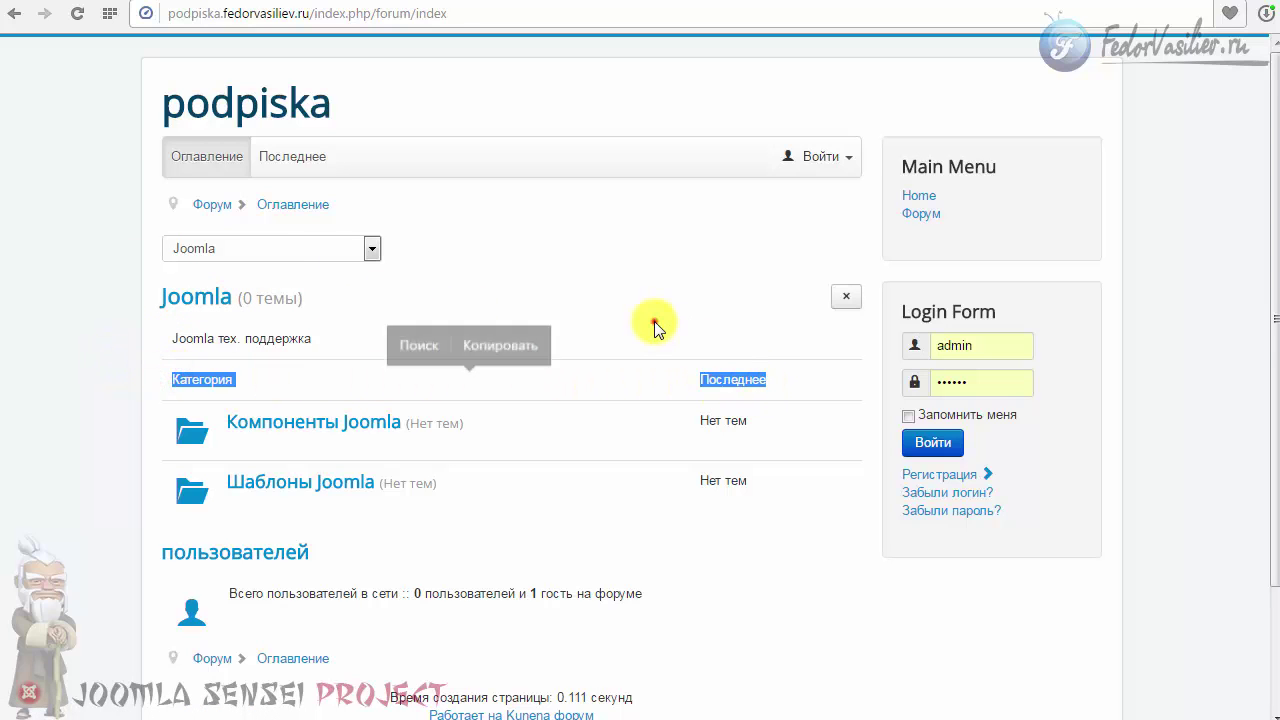
left_click(654, 324)
left_click_drag(507, 422, 405, 427)
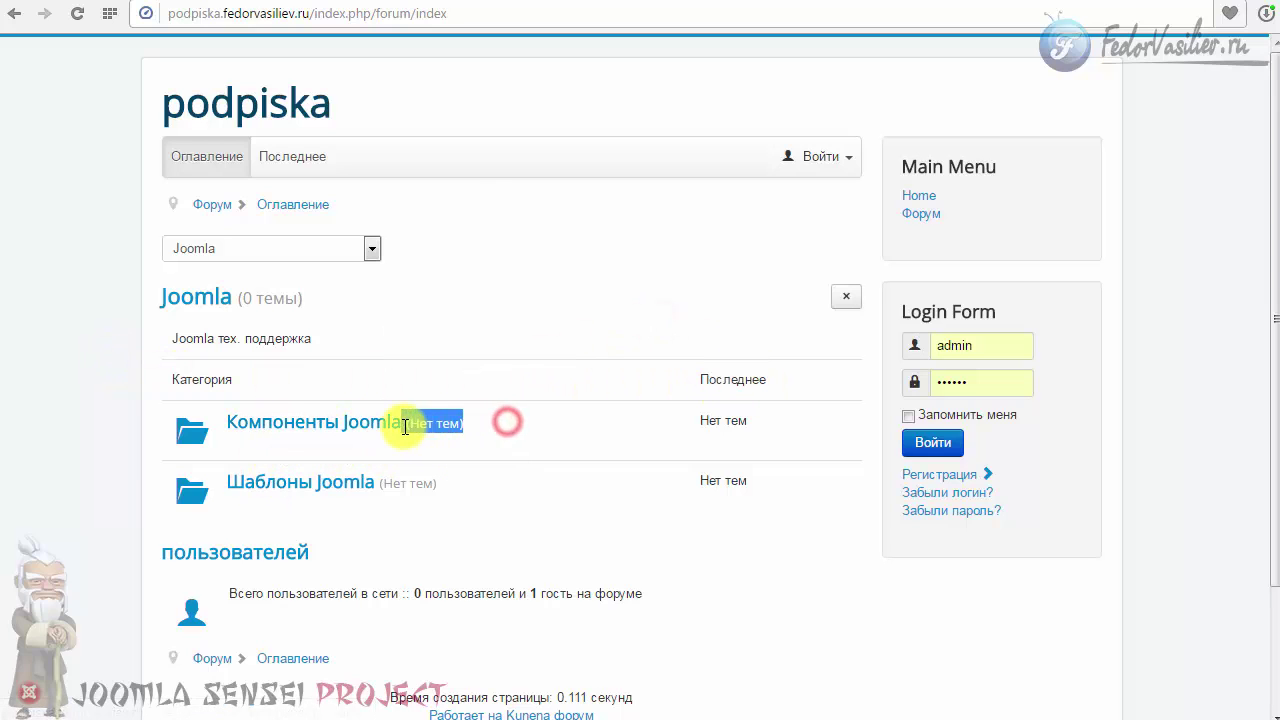
- Open the "Компоненты Joomla" category on the public forum and return to the forum index
left_click(523, 426)
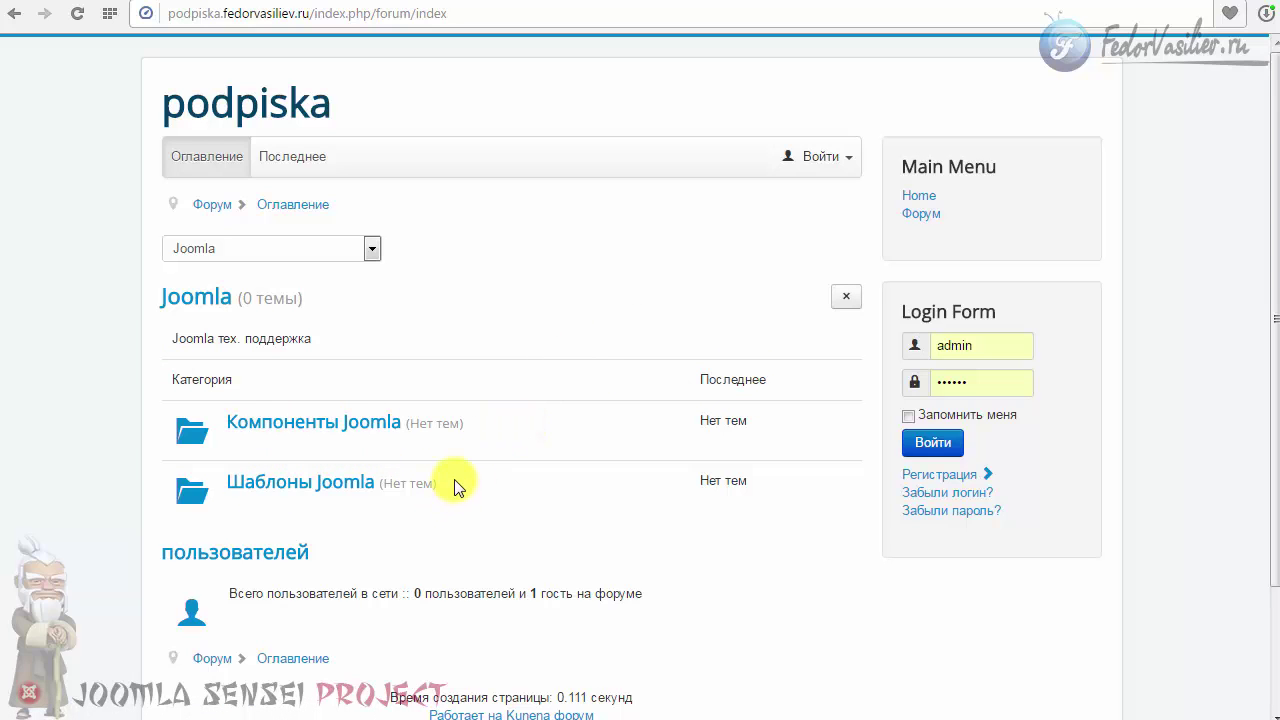
scroll(278, 489, "down", 2)
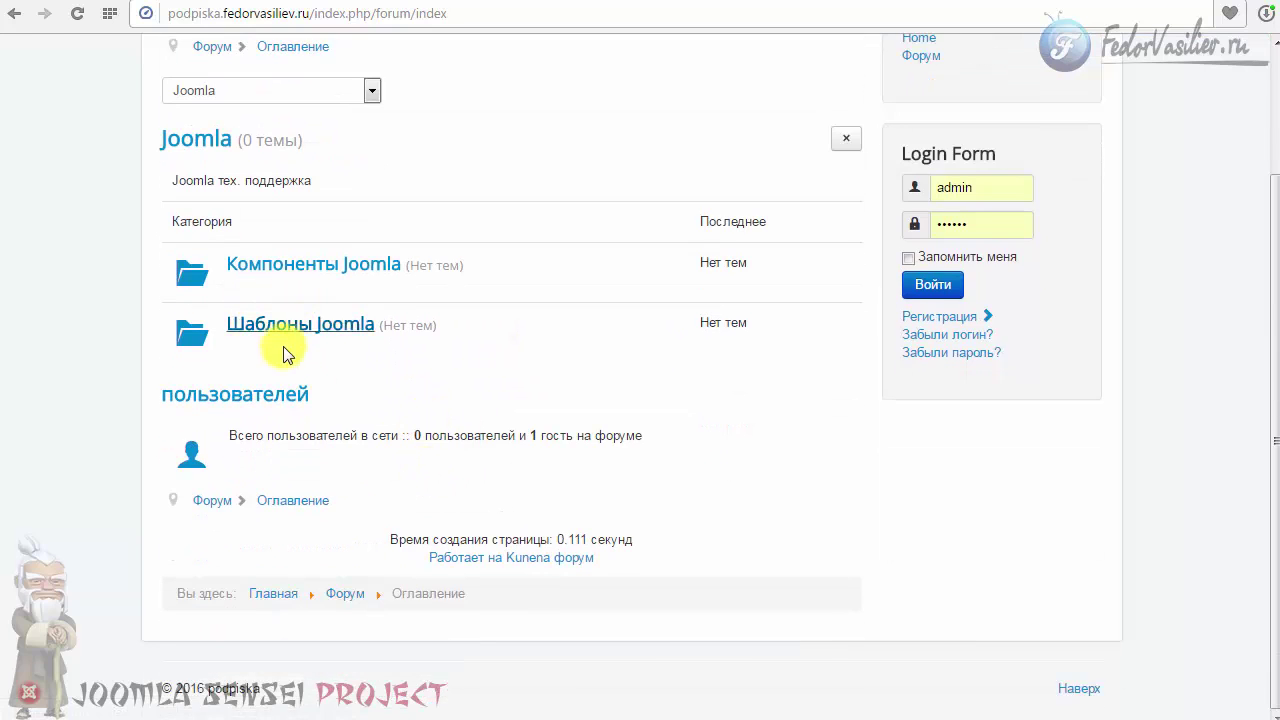
left_click(311, 266)
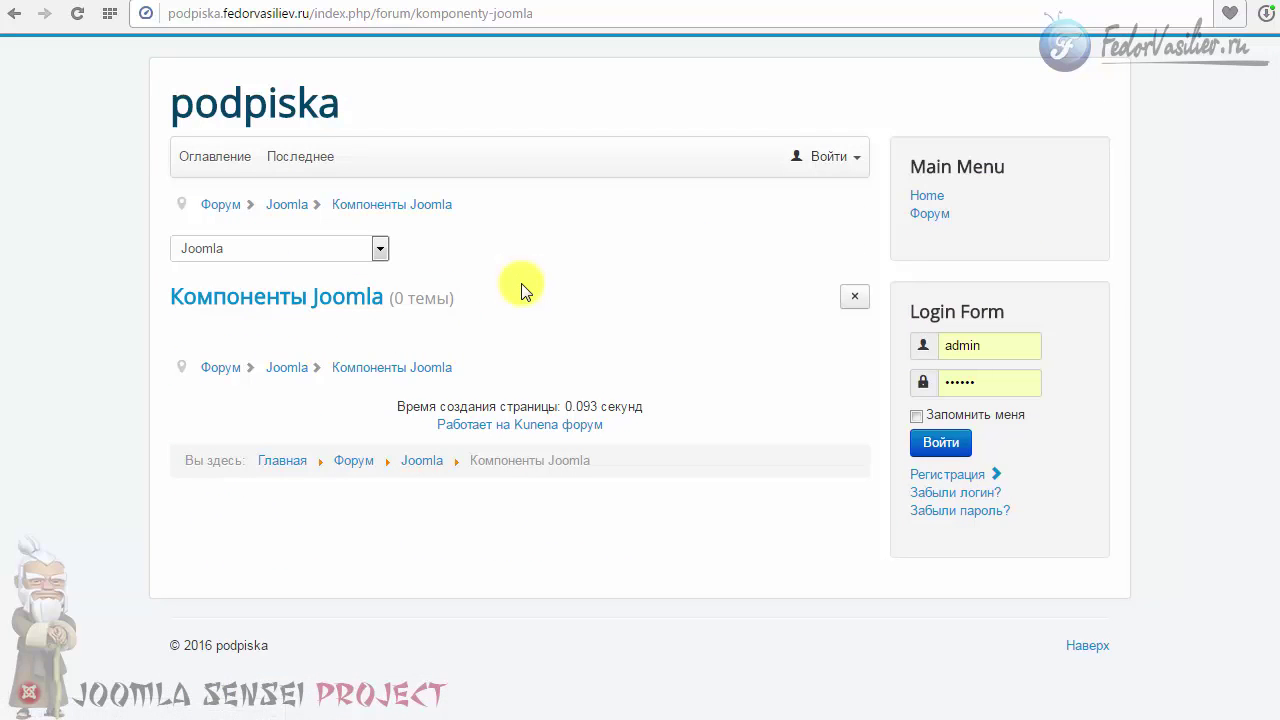
left_click(16, 20)
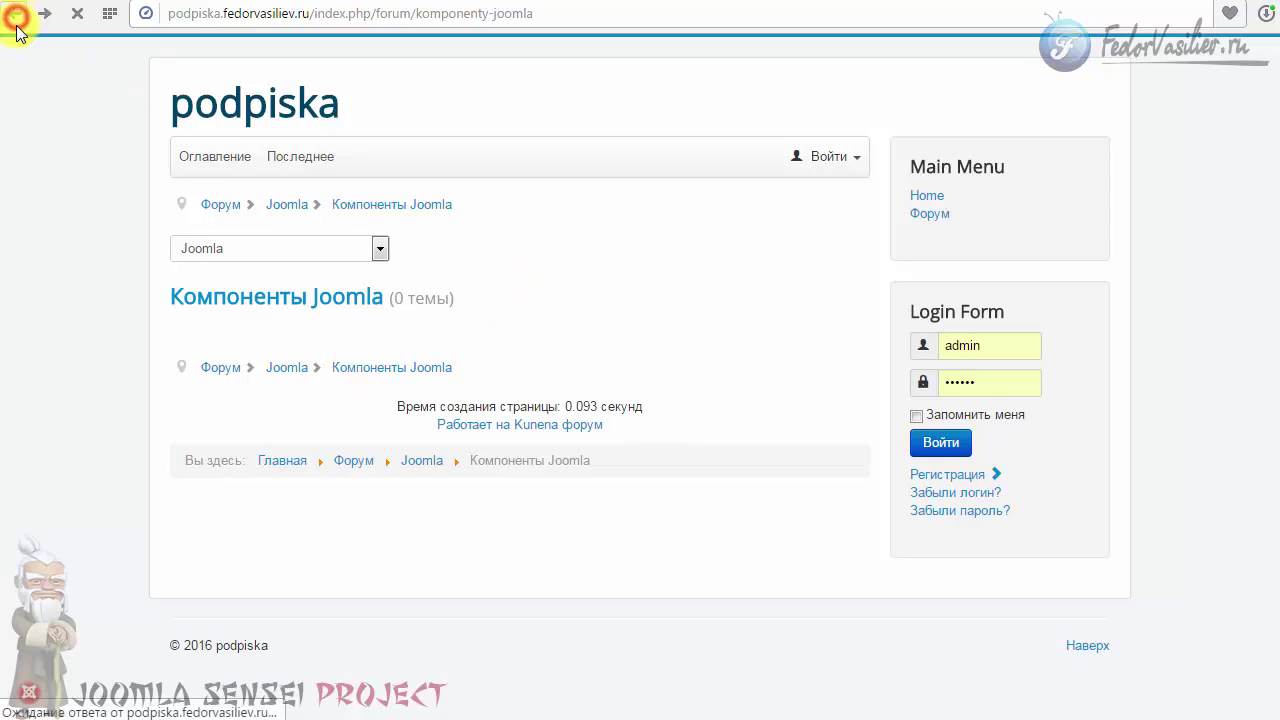
scroll(405, 475, "up", 1)
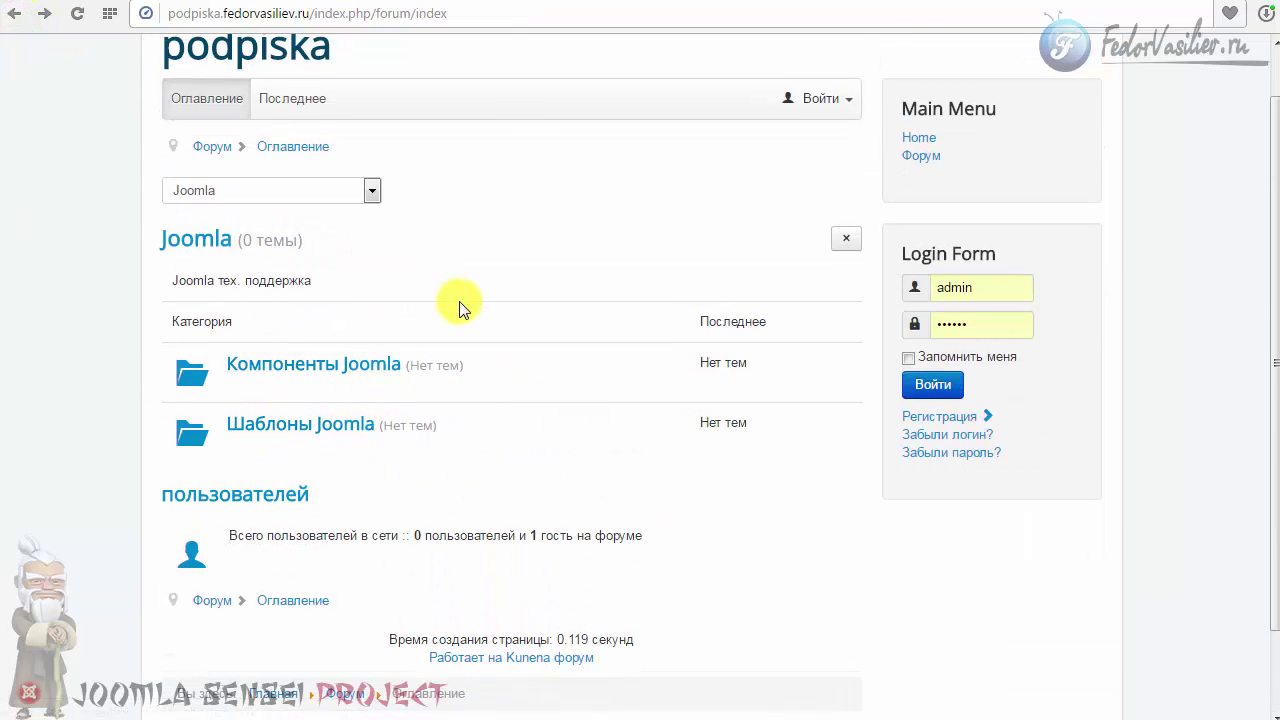
scroll(515, 420, "up", 1)
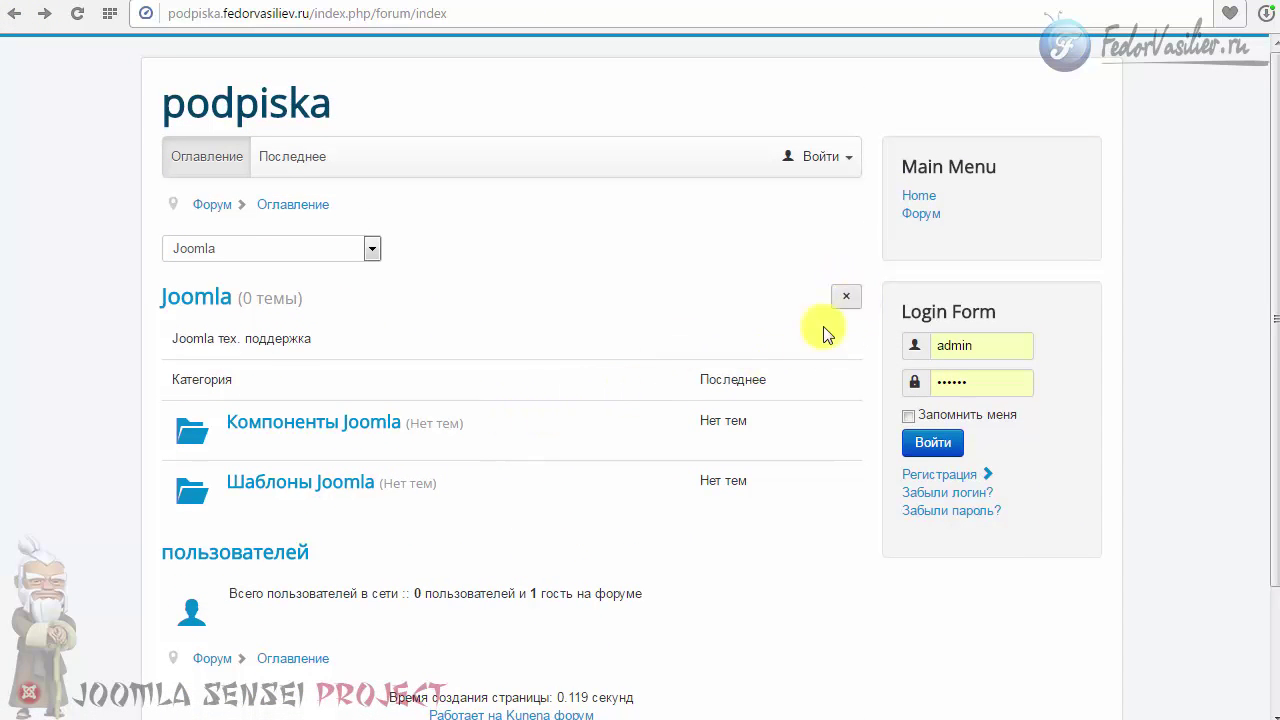
- Collapse and re-expand the Joomla section and the users block on the forum index to check their toggles
left_click(836, 298)
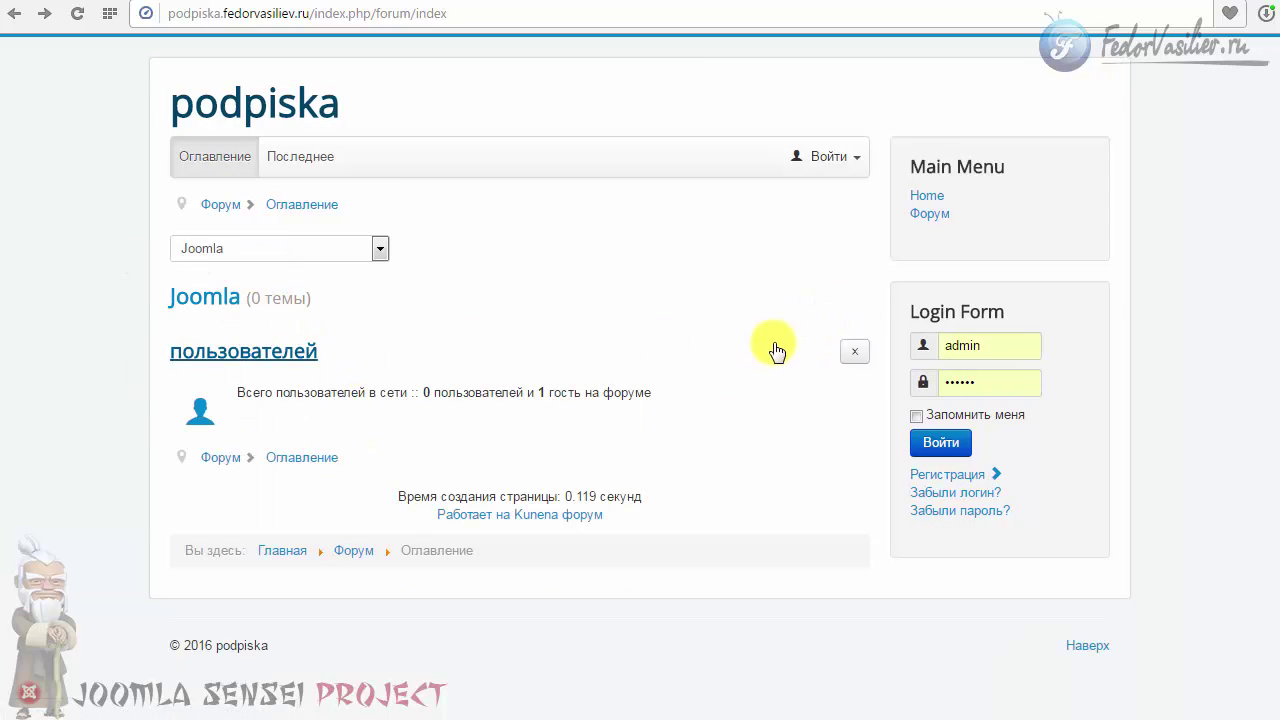
left_click(856, 300)
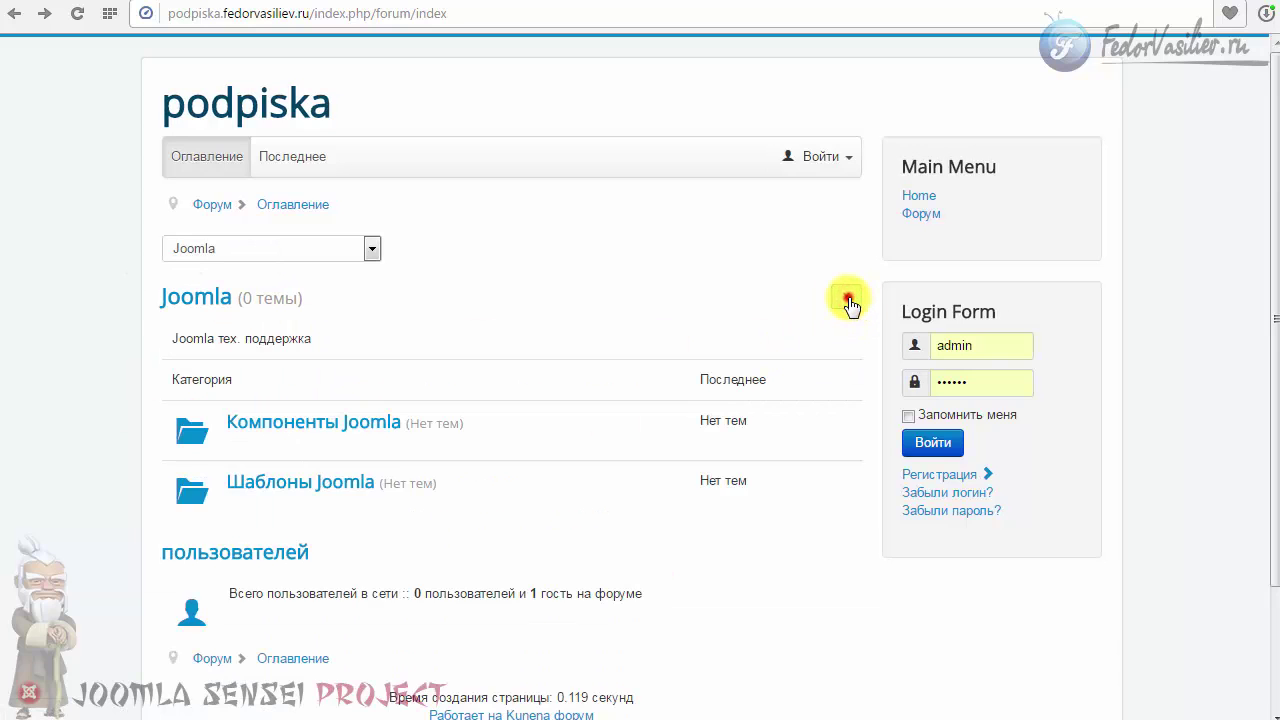
left_click(848, 300)
left_click(850, 301)
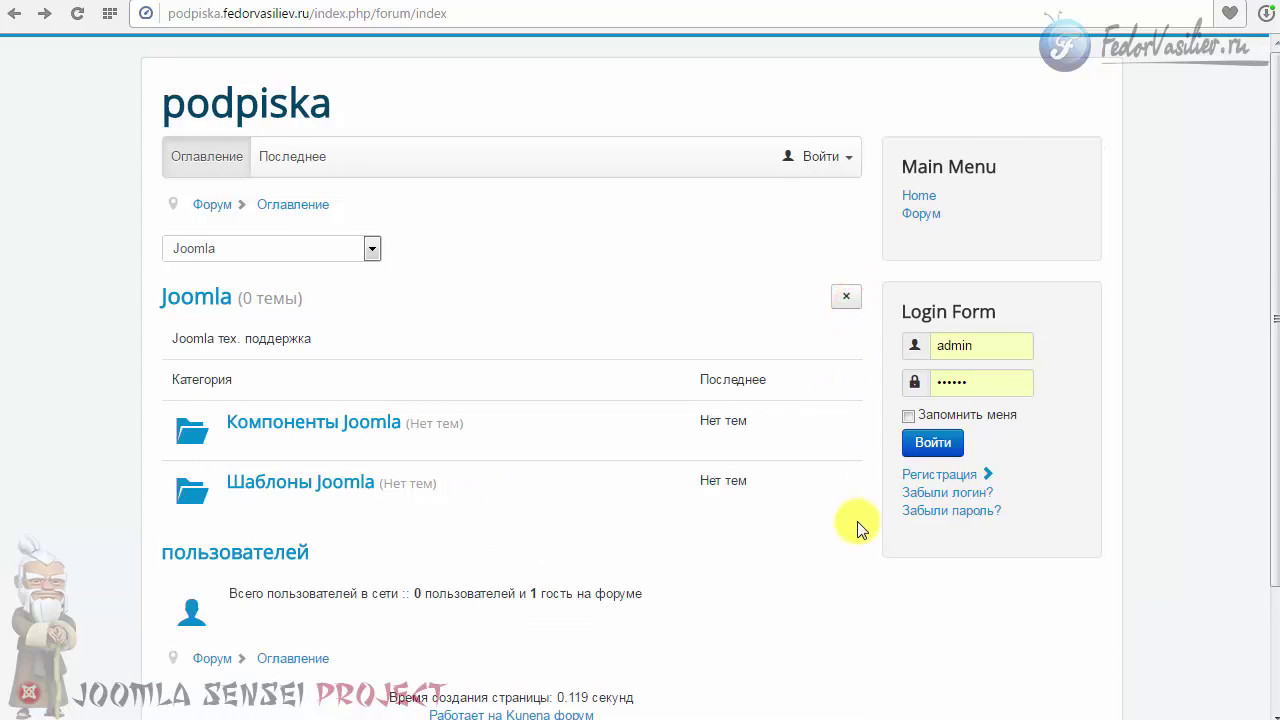
left_click(848, 552)
left_click(848, 552)
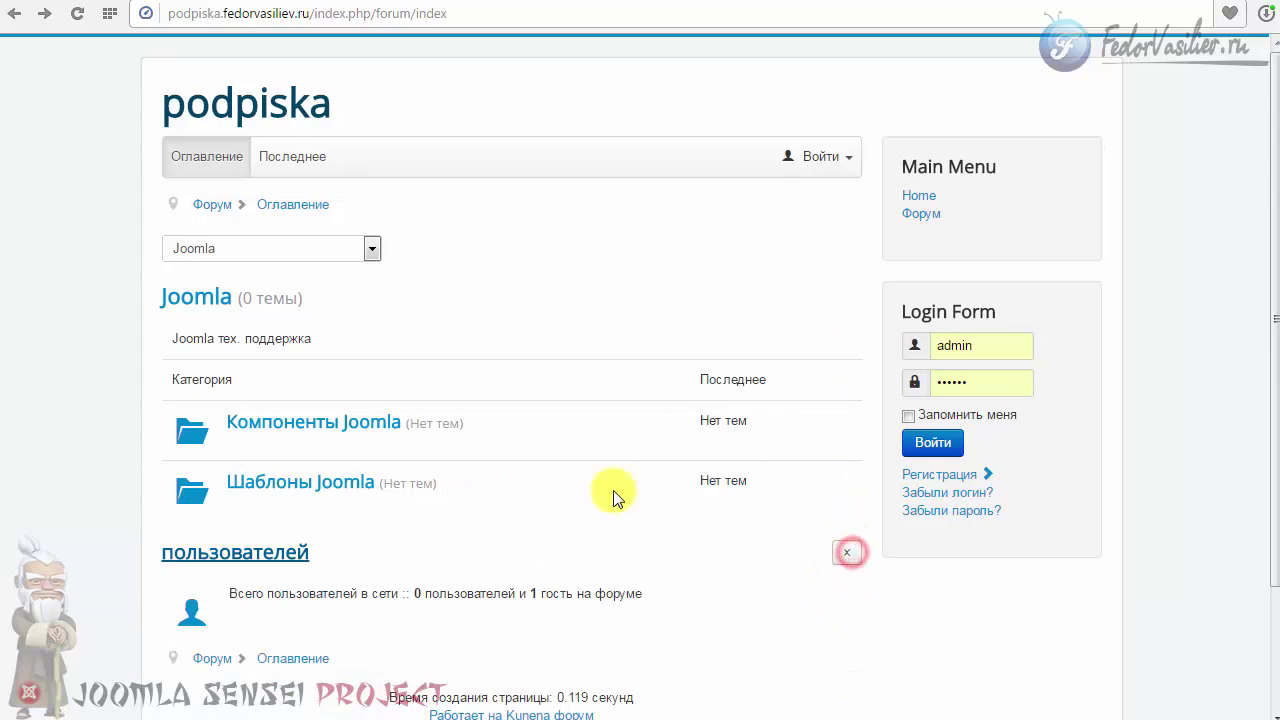
left_click(845, 298)
left_click(845, 298)
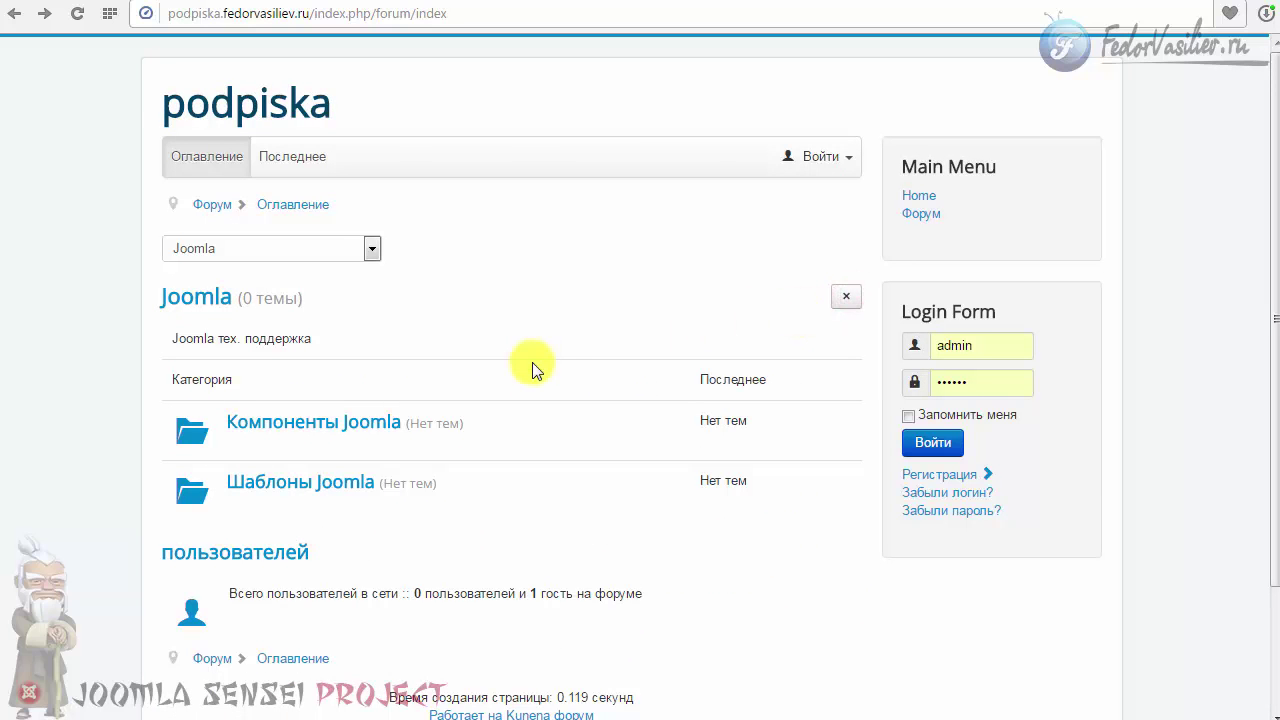
left_click(845, 296)
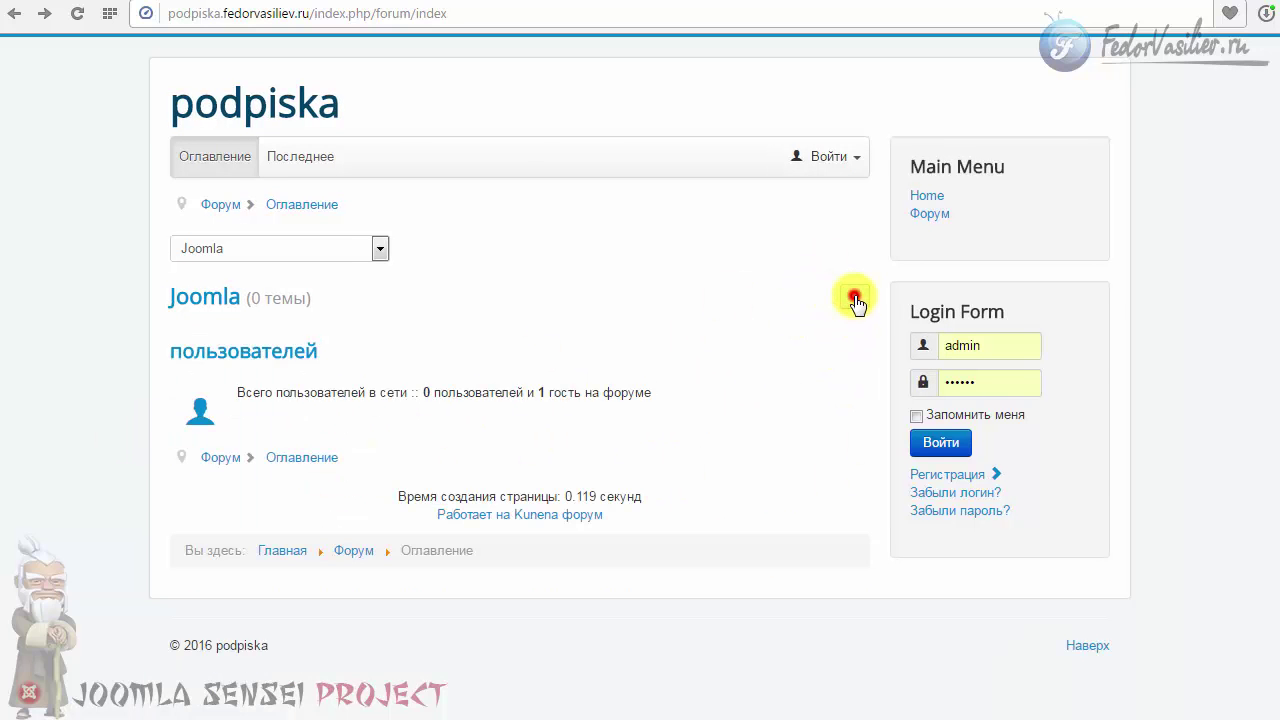
double_click(853, 299)
left_click(850, 300)
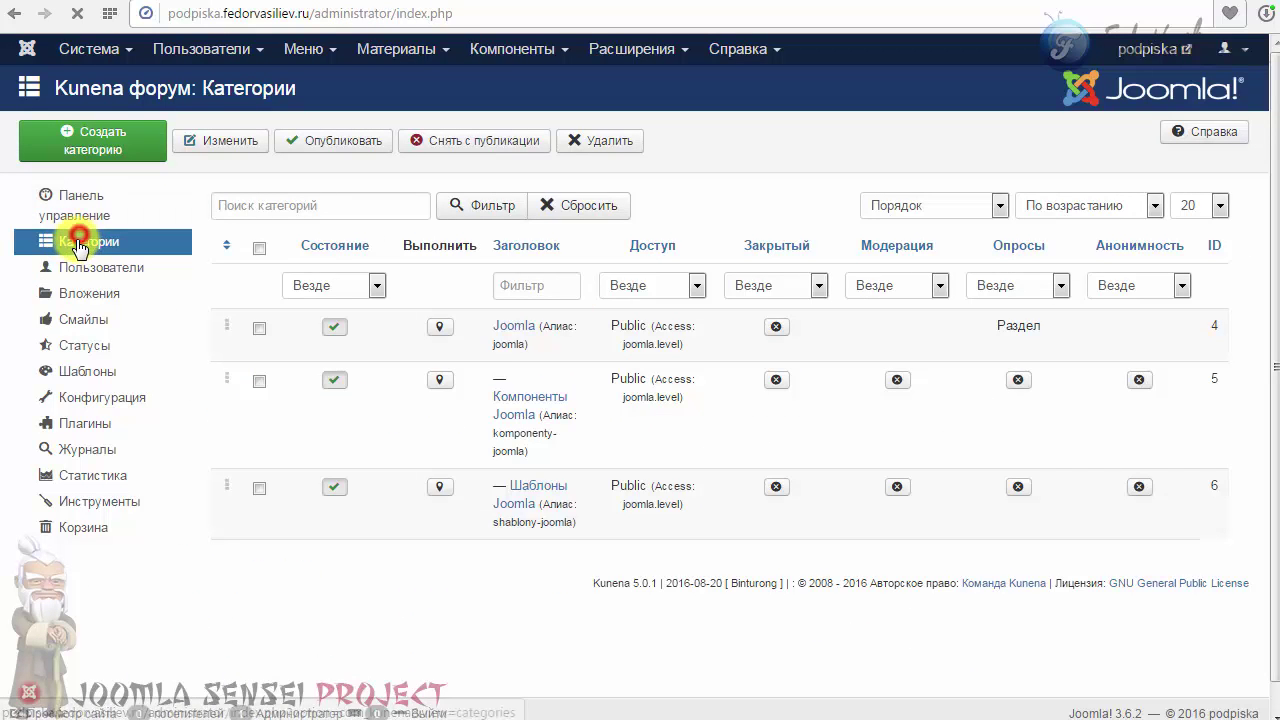
- Reload the Kunena category list in the Joomla administration and open the Joomla section
left_click(80, 244)
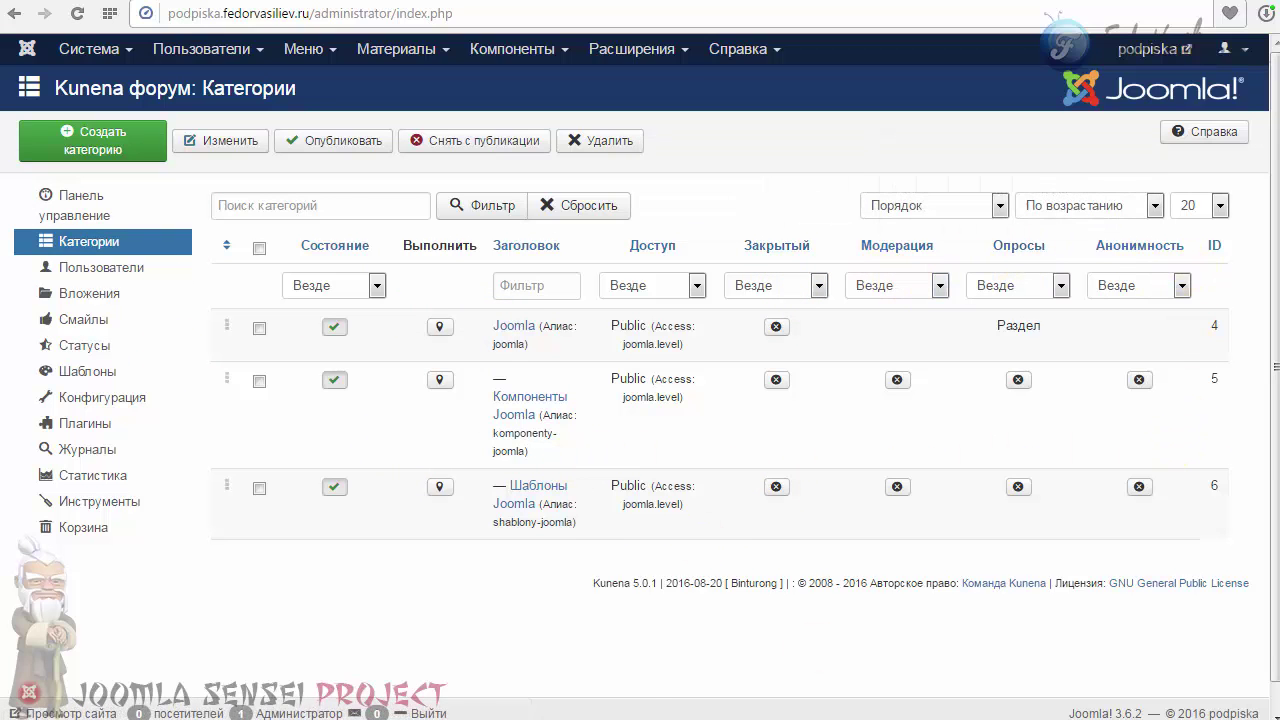
left_click(514, 325)
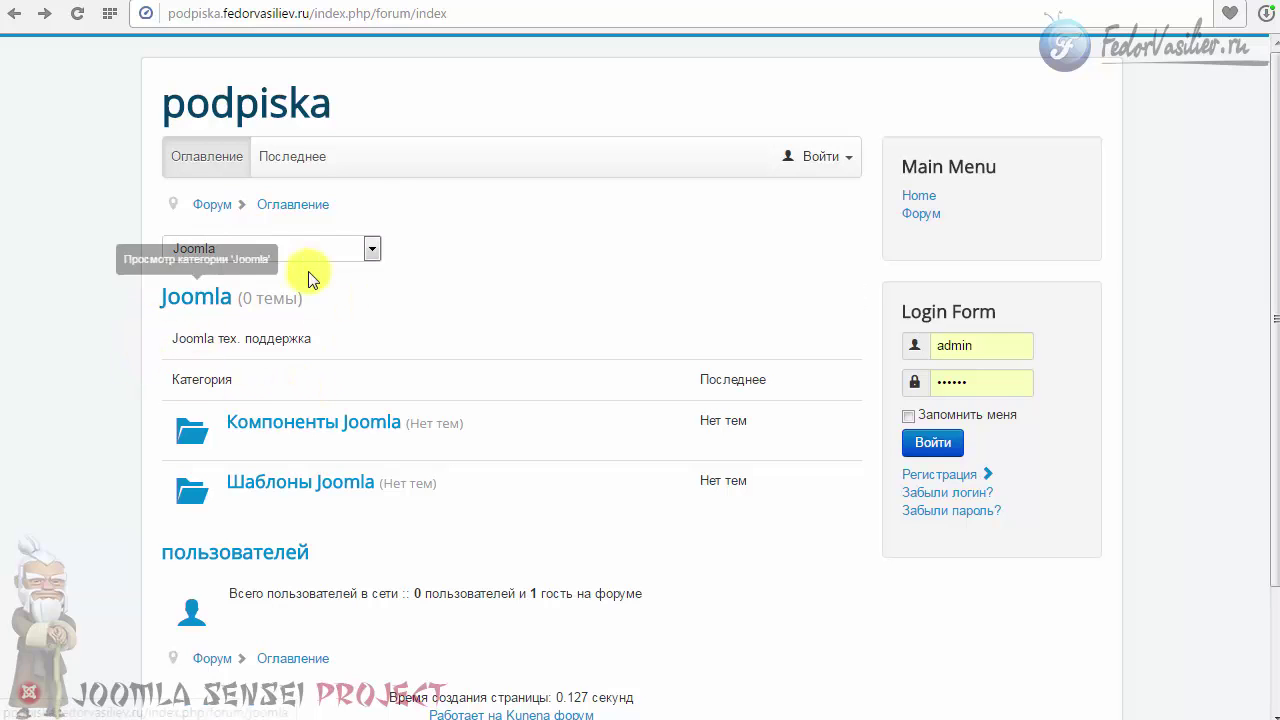
- Examine the Joomla section on the public forum index, including its category heading, both categories and the users block
left_click_drag(168, 379, 251, 383)
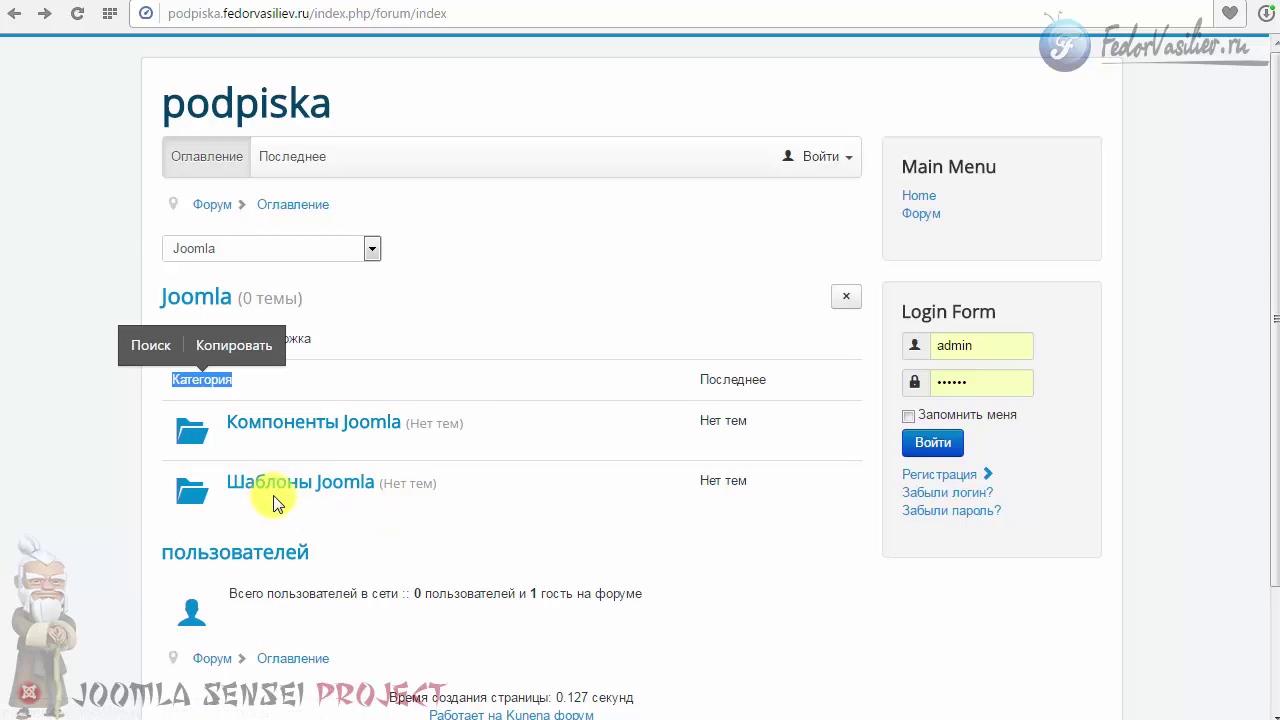
left_click_drag(466, 486, 323, 423)
left_click(525, 430)
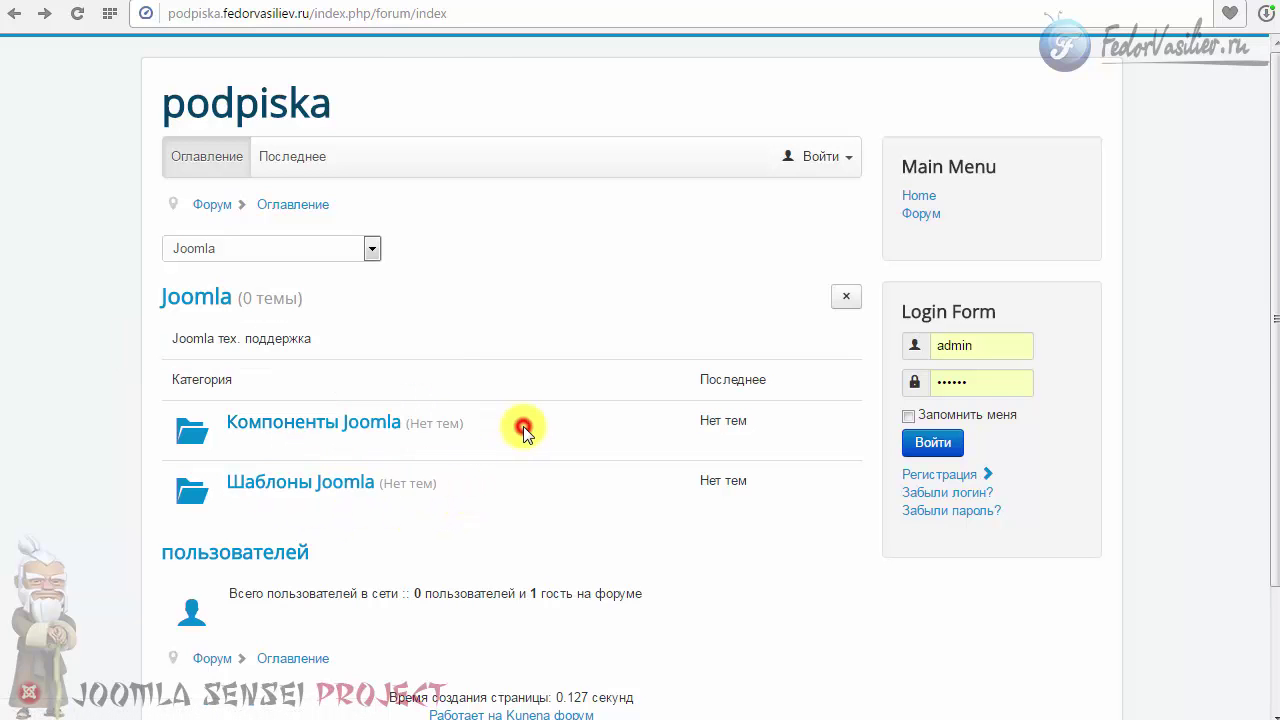
scroll(388, 468, "down", 2)
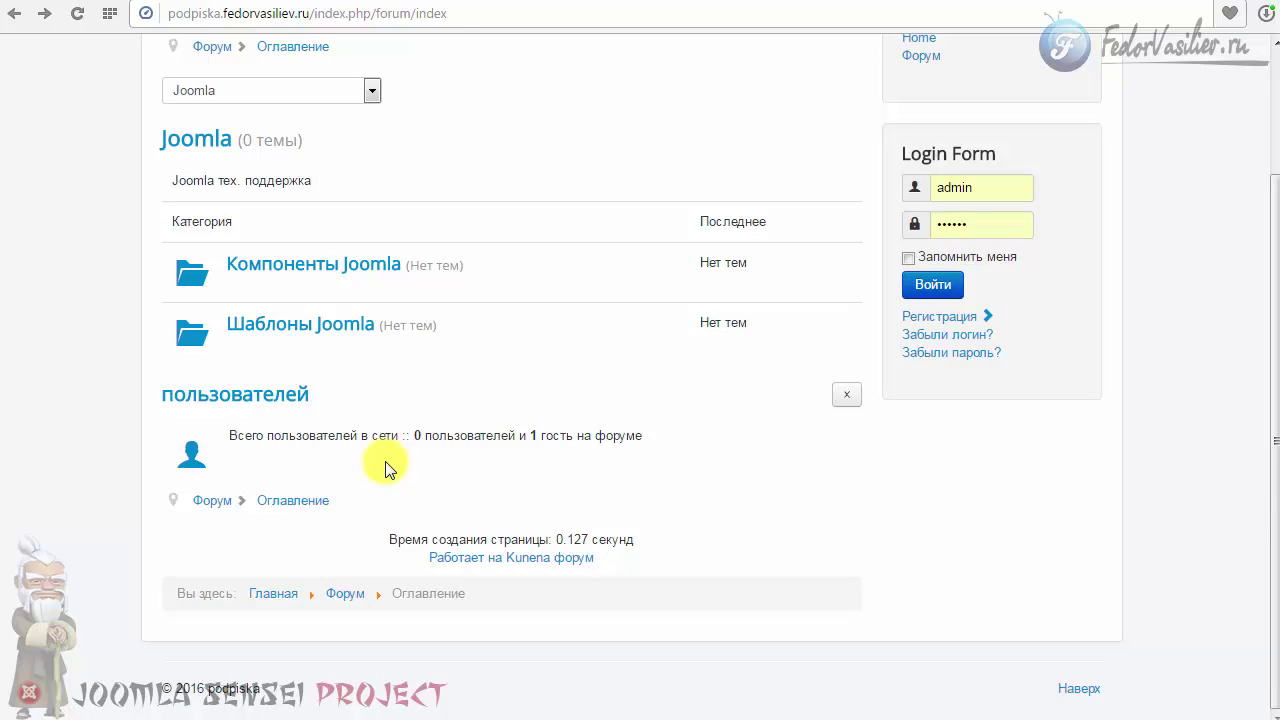
scroll(391, 466, "up", 2)
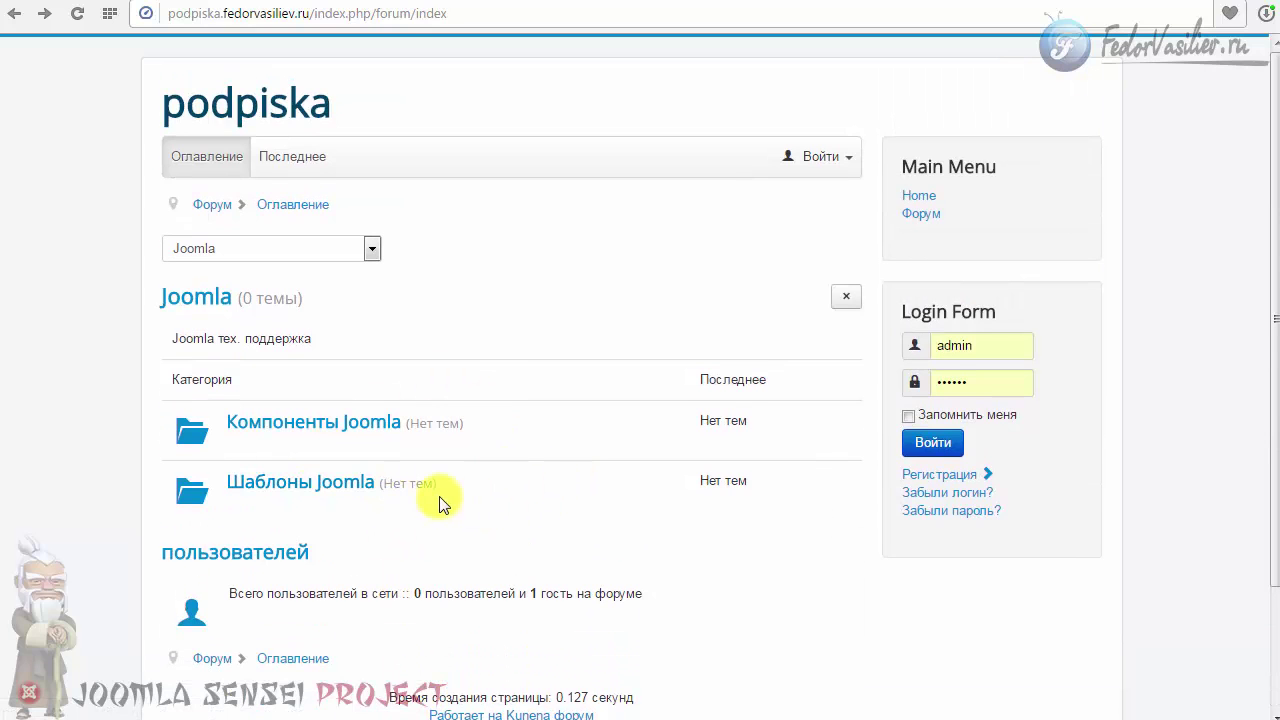
left_click_drag(497, 488, 400, 427)
left_click(437, 423)
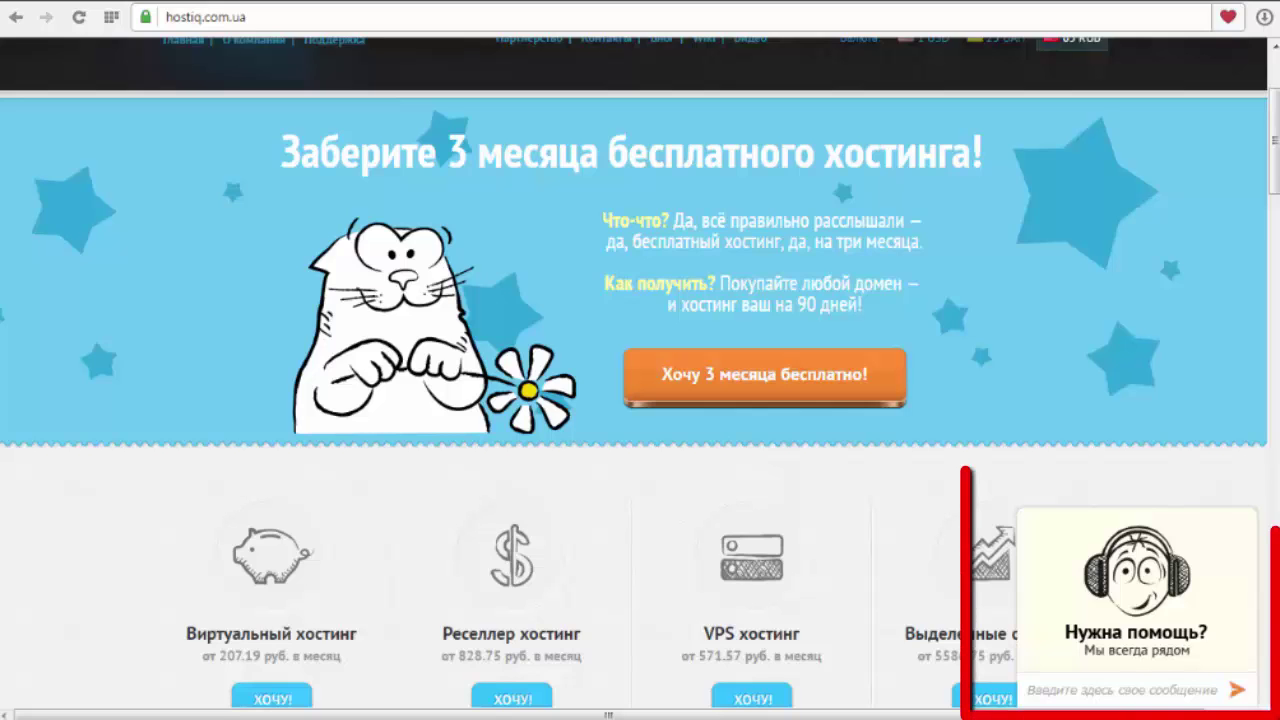
- Switch to the hostiq.com.ua site, view its support chat form and minimize it
left_click(1128, 636)
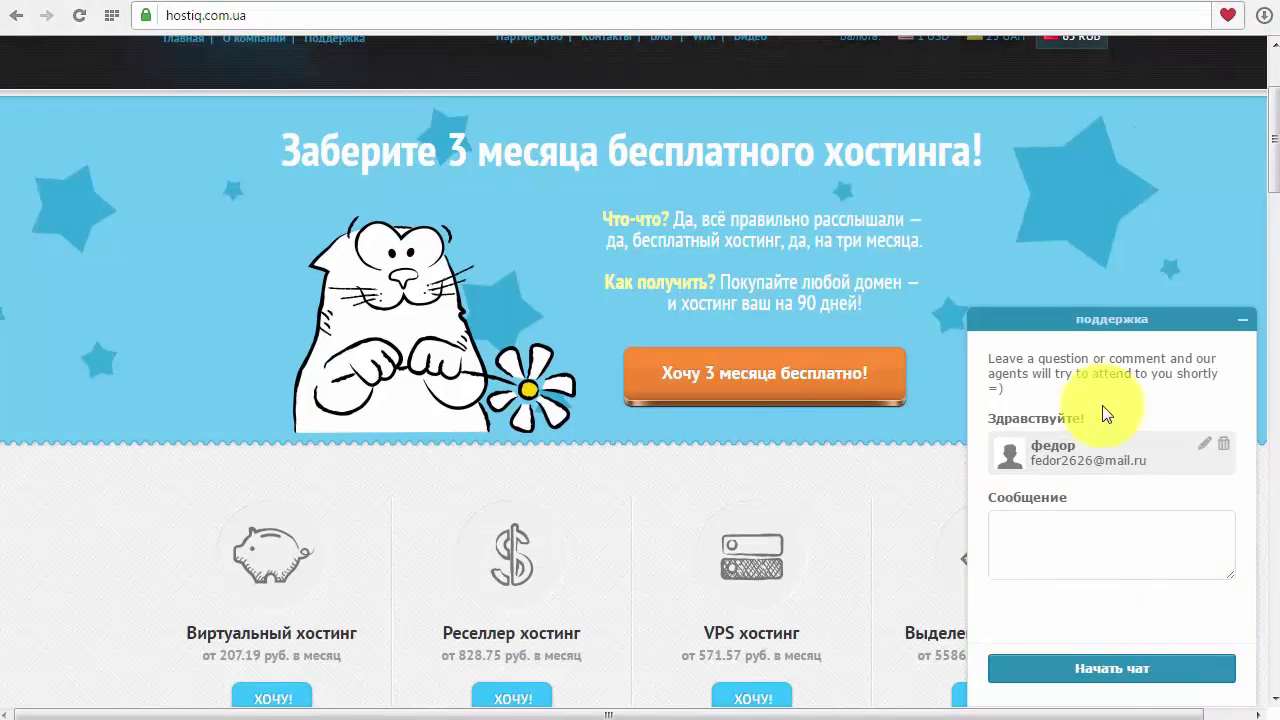
left_click(1240, 323)
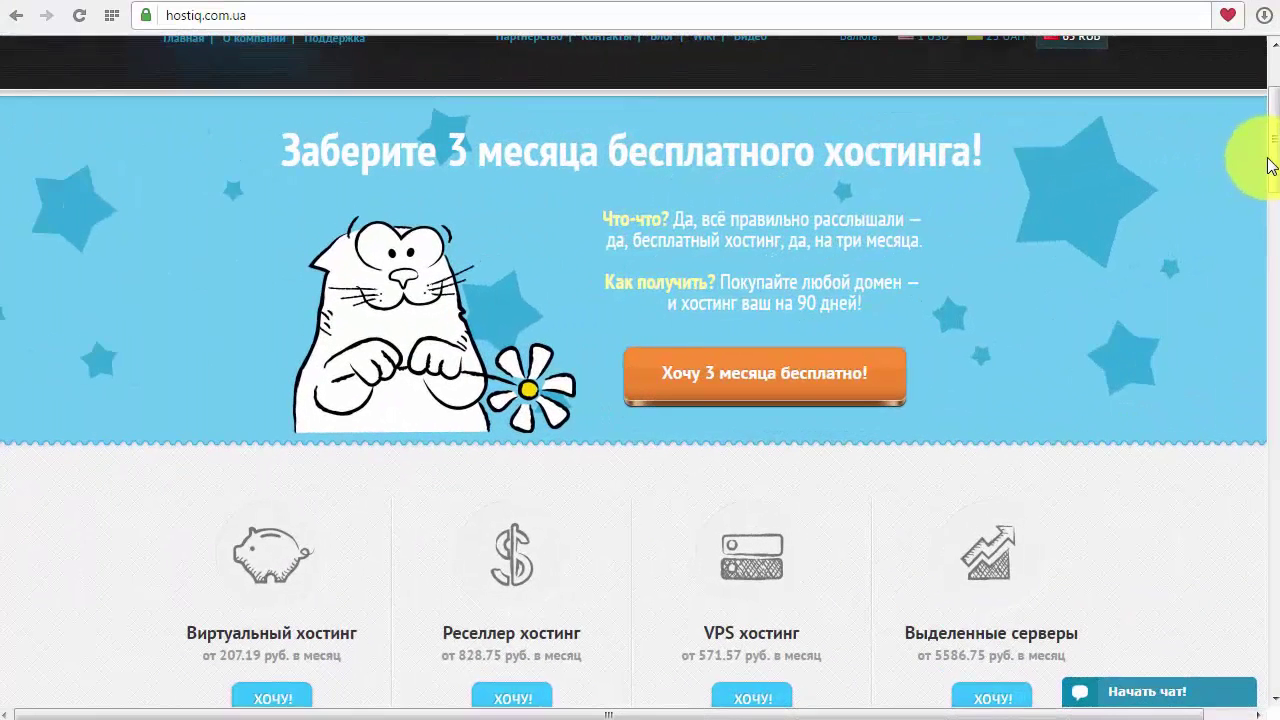
mouse_move(1272, 163)
left_mouse_down()
mouse_move(1276, 203)
mouse_move(1277, 157)
left_mouse_up()
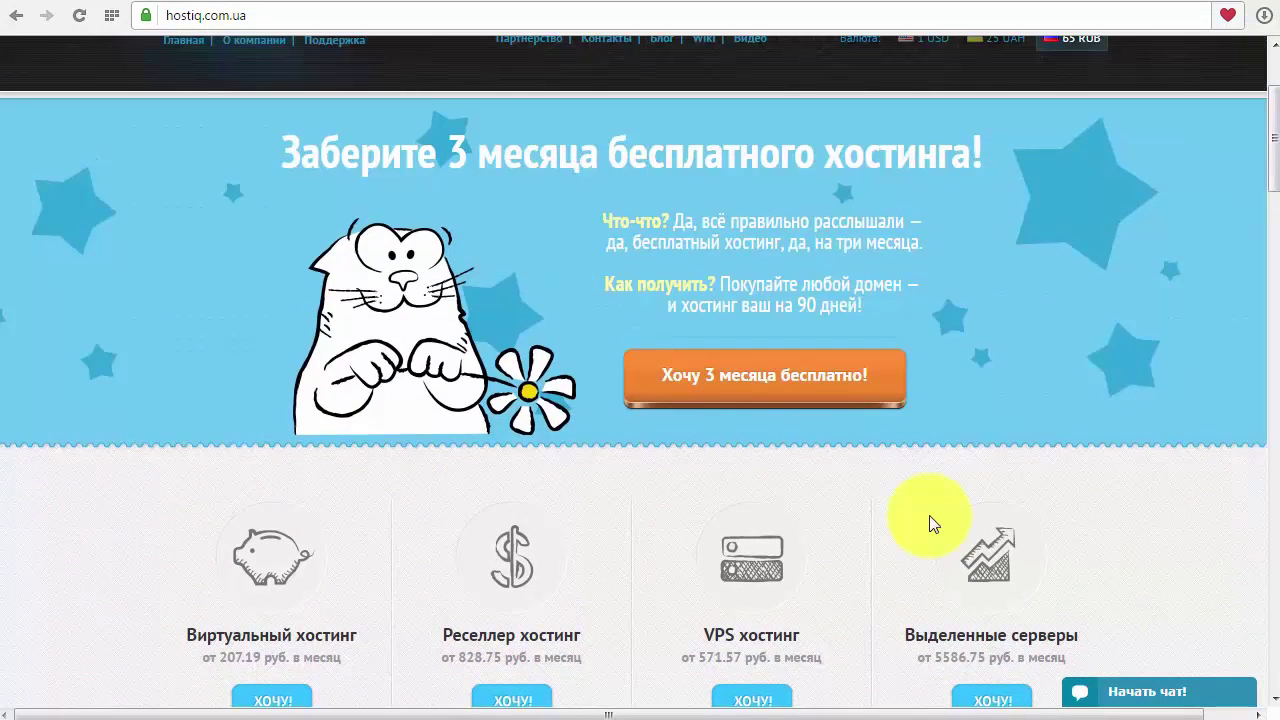